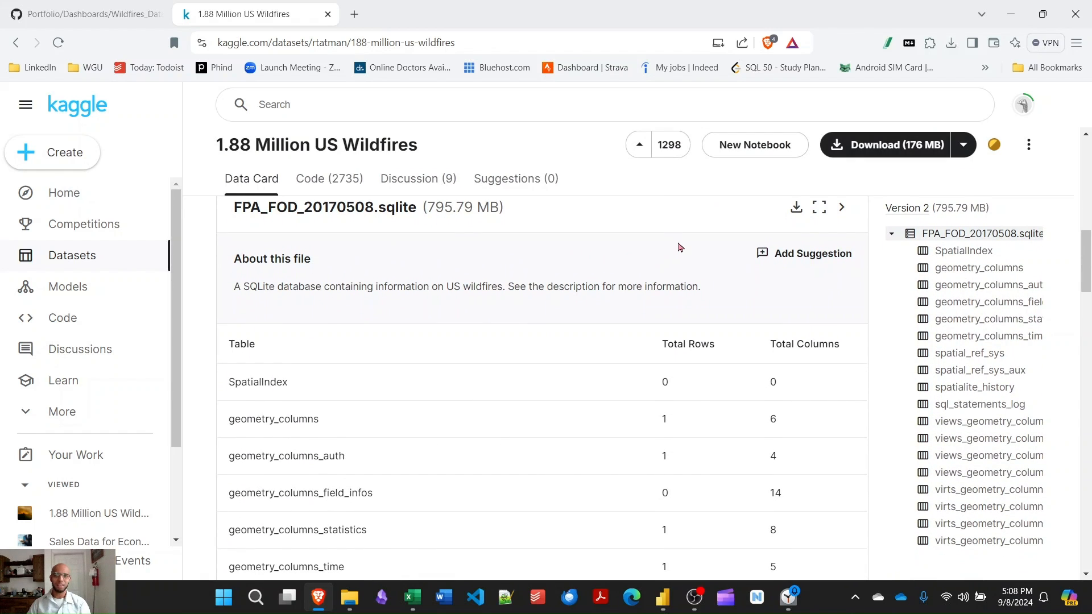
Browse the FPA_FOD_20170508.sqlite table listing on the Kaggle dataset page.
scroll(682, 250, "up", 1)
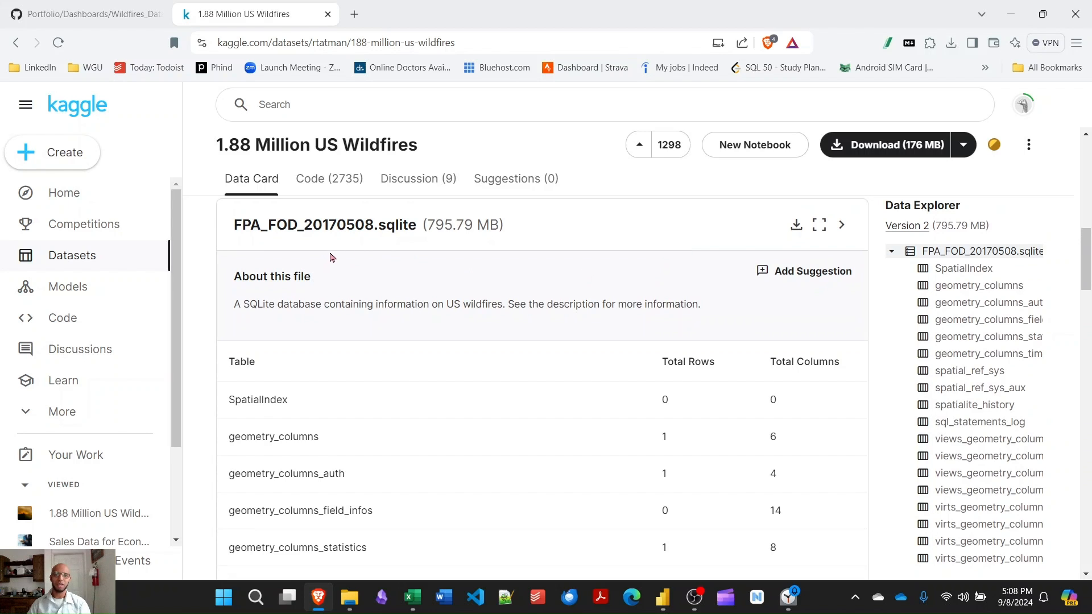
scroll(457, 246, "up", 1)
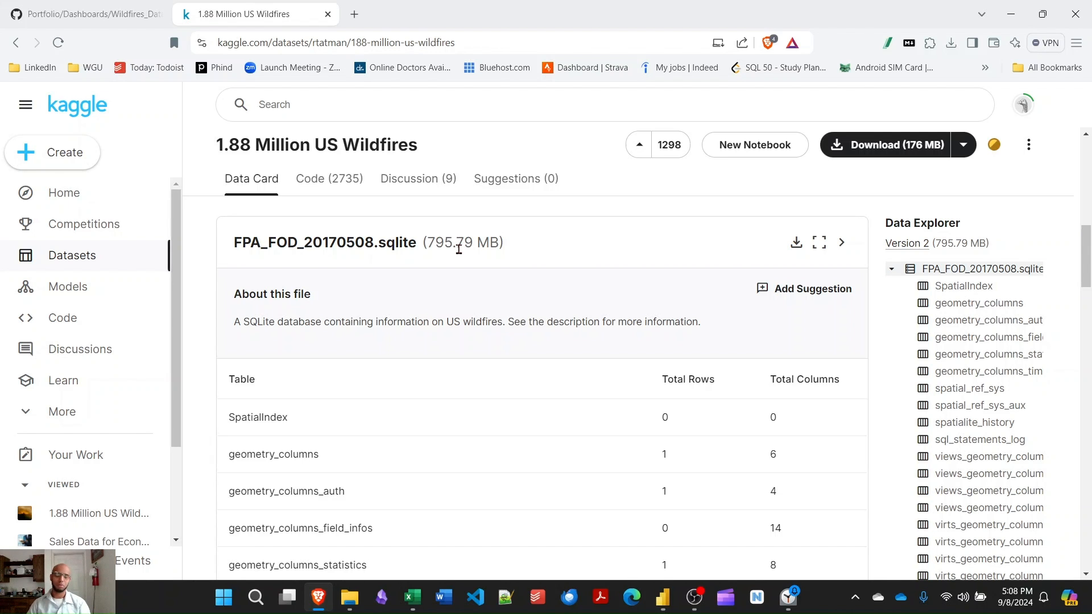
scroll(909, 329, "down", 4)
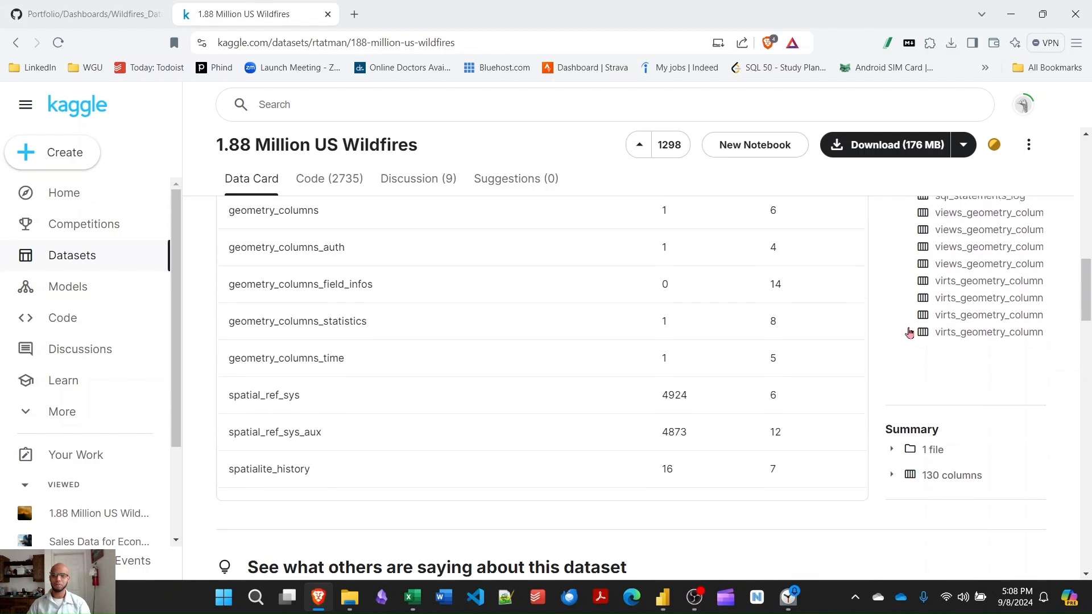
scroll(909, 330, "up", 2)
scroll(909, 332, "up", 4)
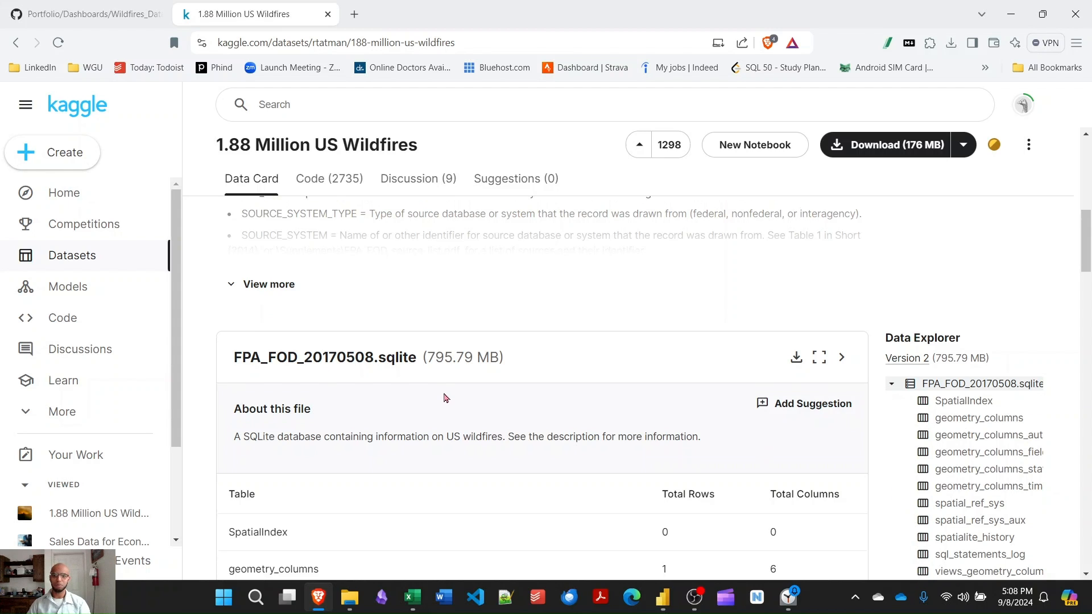
scroll(445, 397, "down", 3)
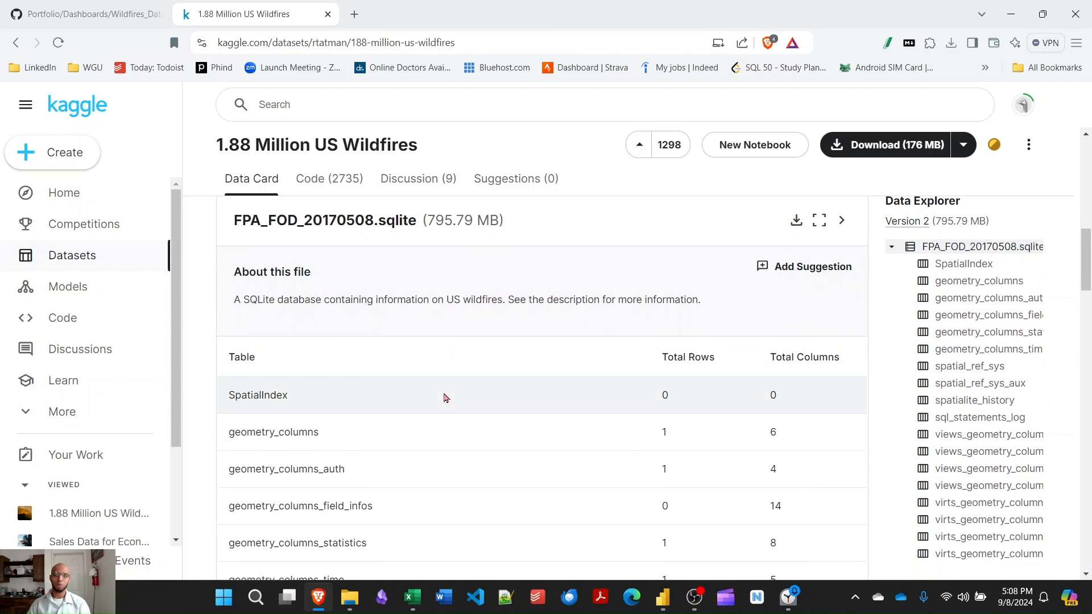
Switch to the GitHub project PDF and read through its Python data-preparation slides.
left_click(34, 11)
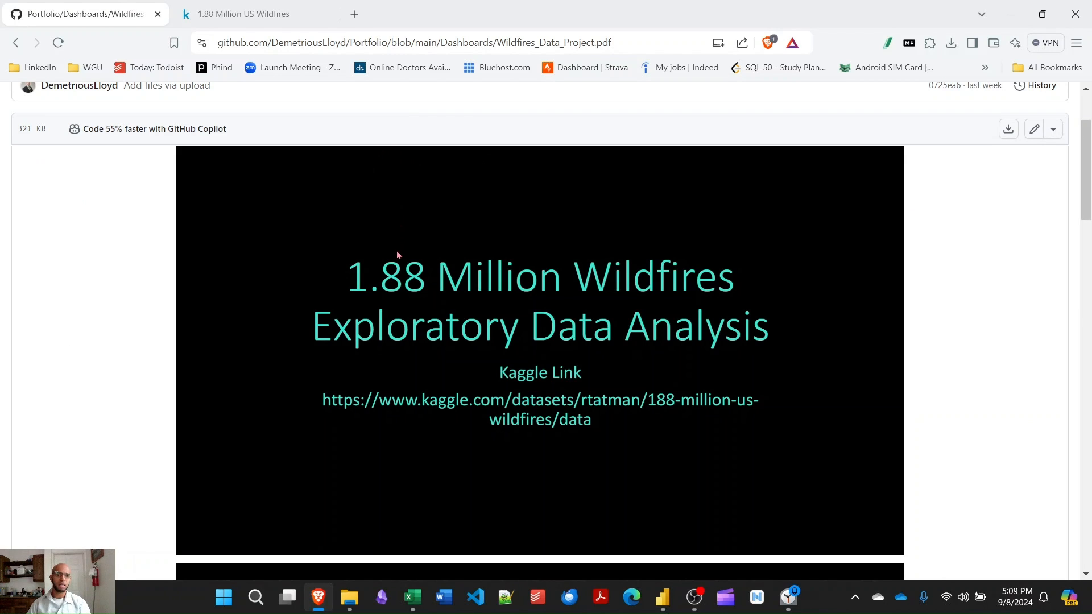
scroll(316, 282, "down", 4)
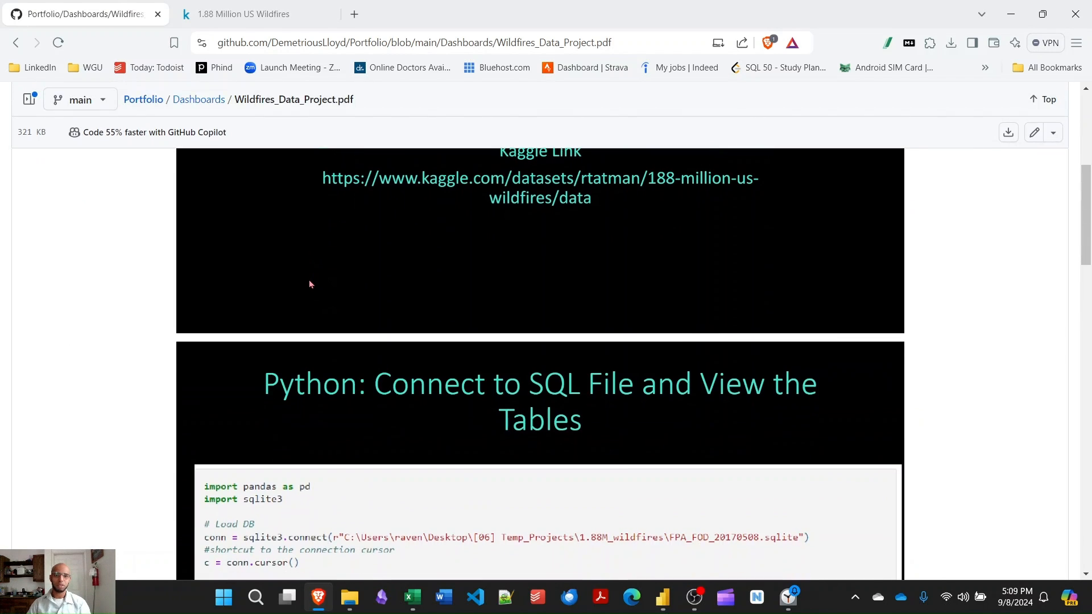
scroll(309, 280, "down", 2)
scroll(309, 283, "down", 2)
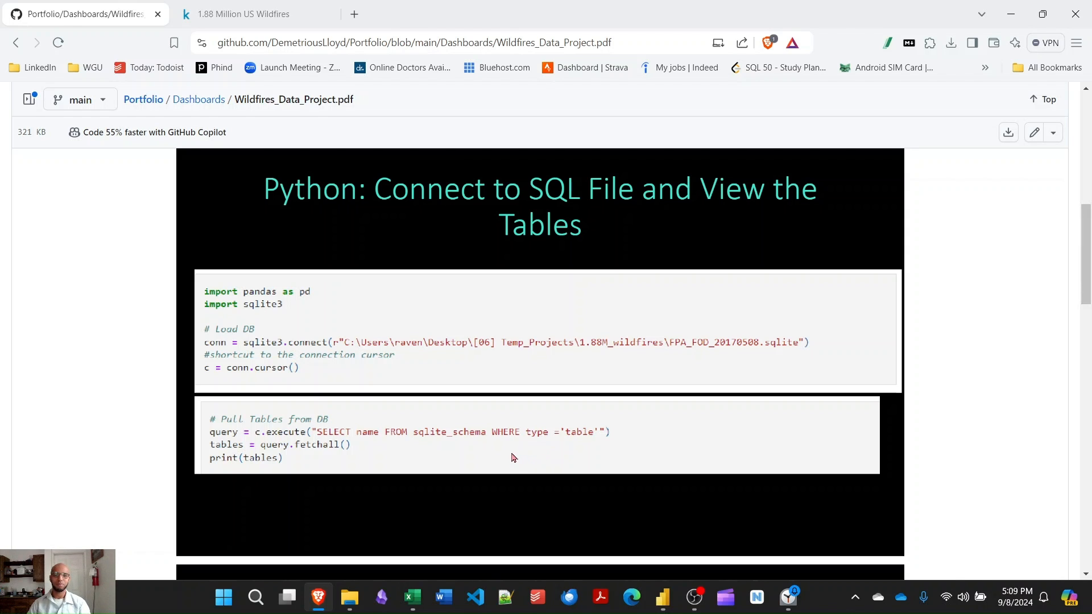
scroll(514, 457, "down", 2)
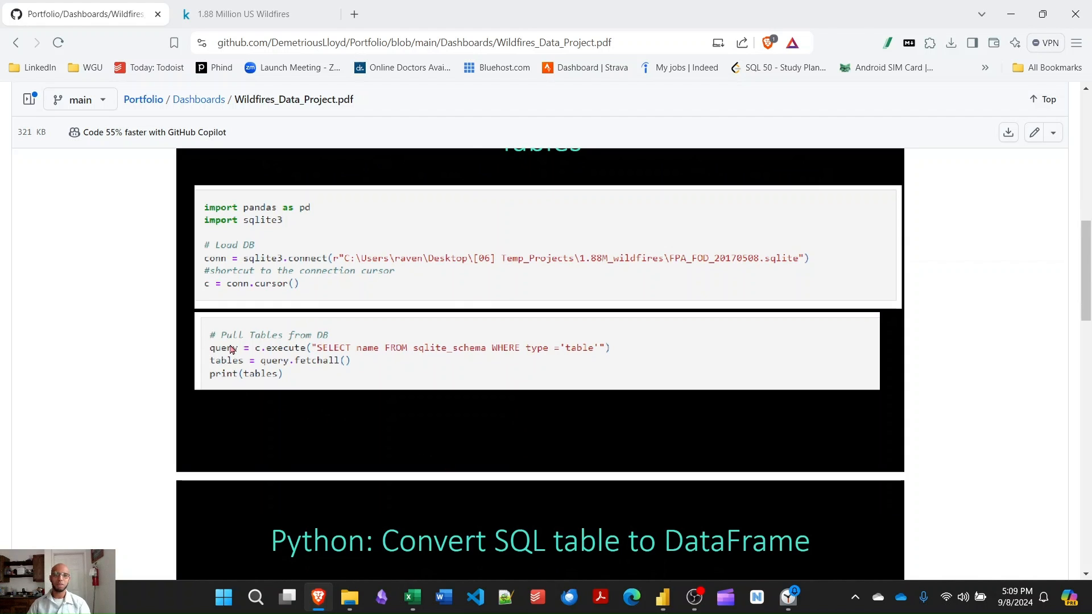
scroll(376, 375, "down", 3)
scroll(377, 389, "down", 4)
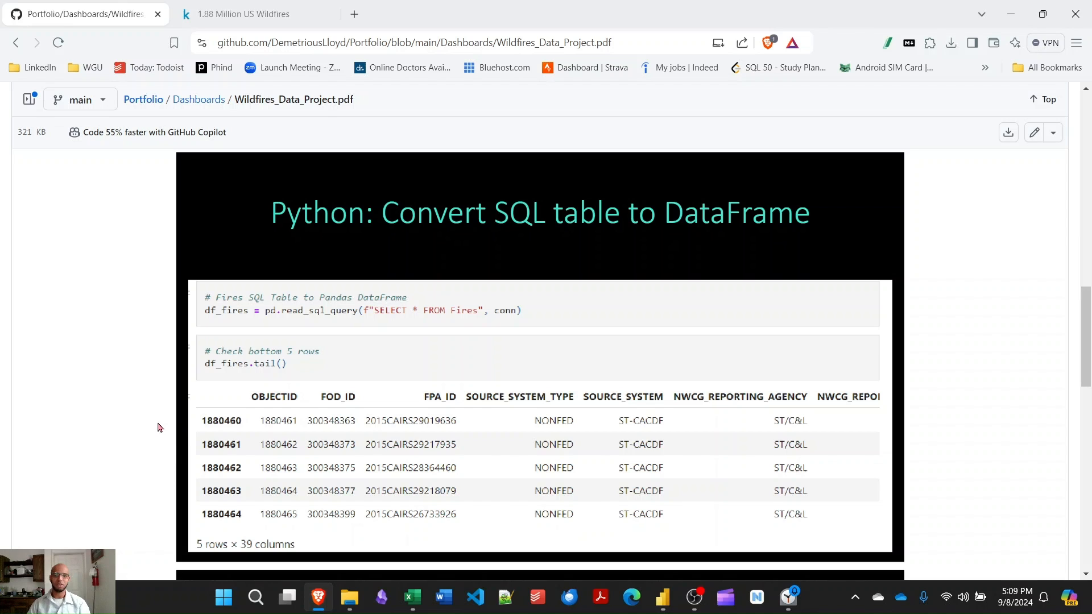
scroll(158, 436, "down", 4)
scroll(158, 436, "down", 3)
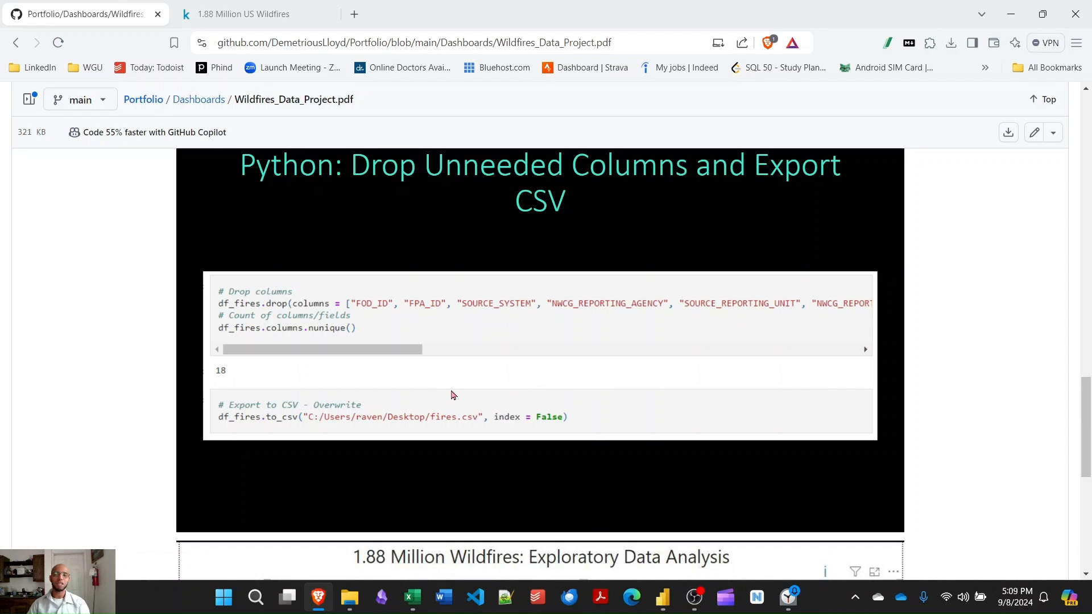
scroll(453, 395, "down", 3)
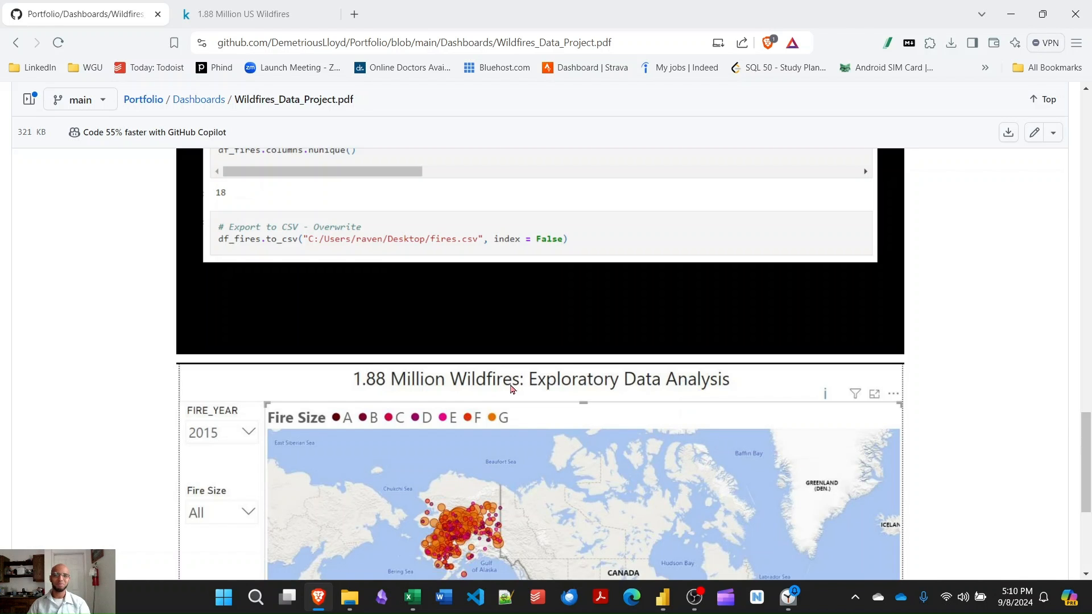
Switch to Power BI and examine the fires table in data view and in Power Query Editor.
key("alt+Tab")
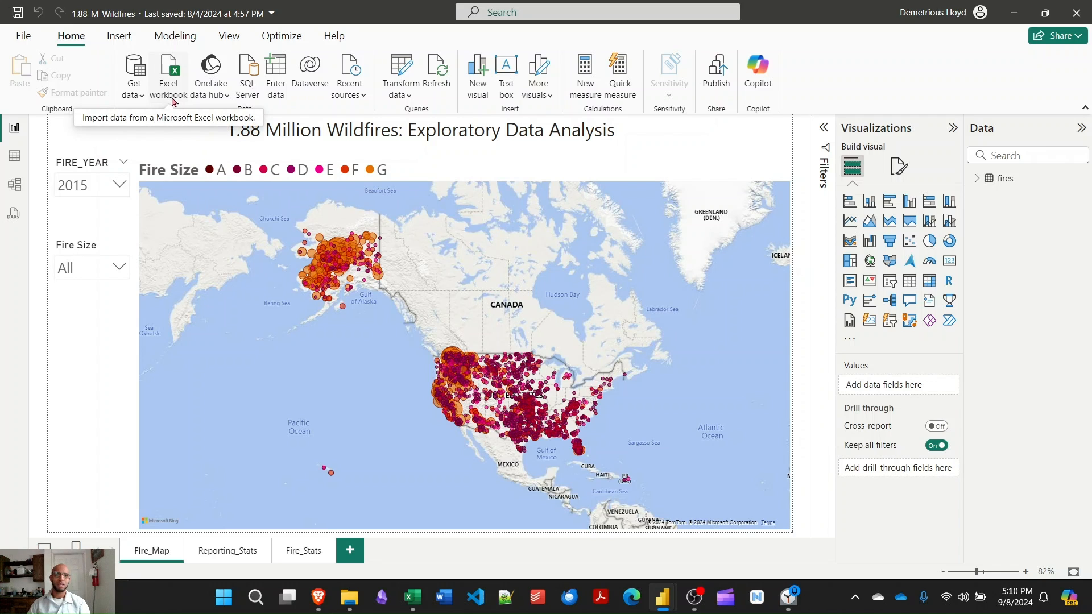
left_click(977, 178)
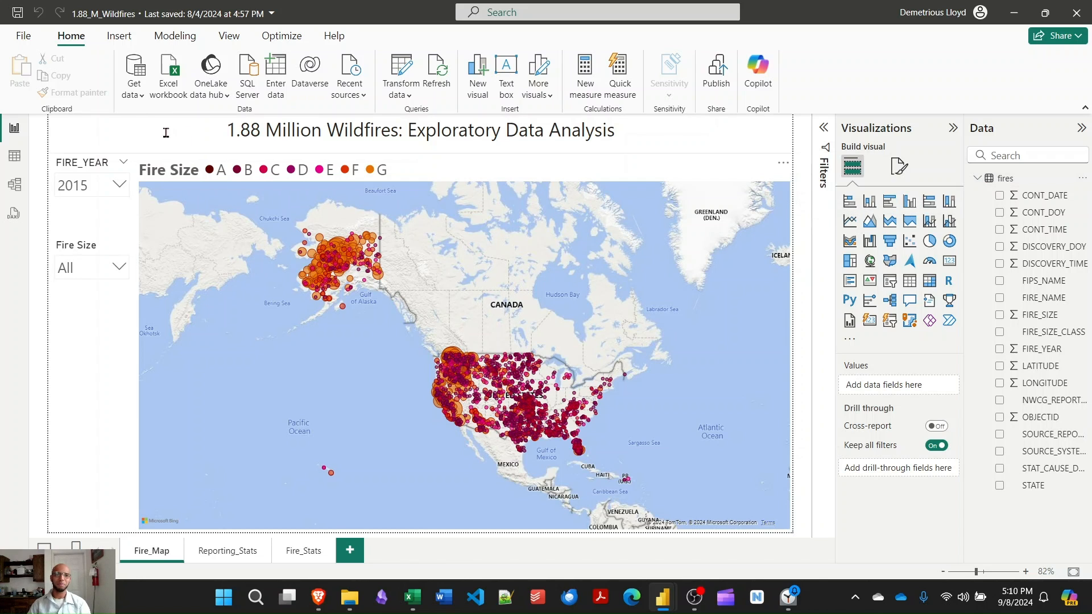
left_click(15, 157)
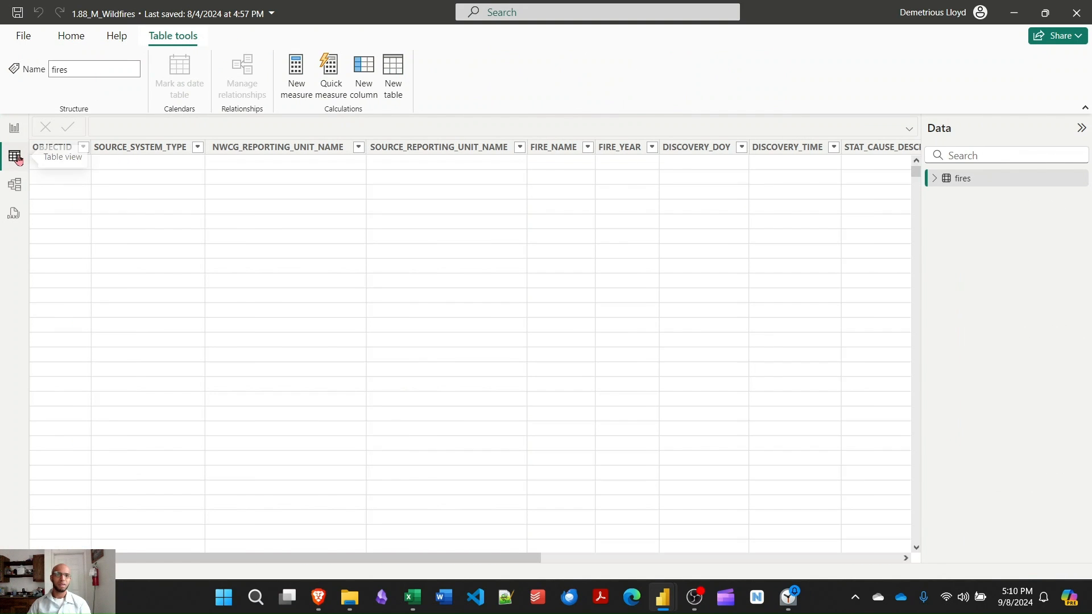
left_click(71, 38)
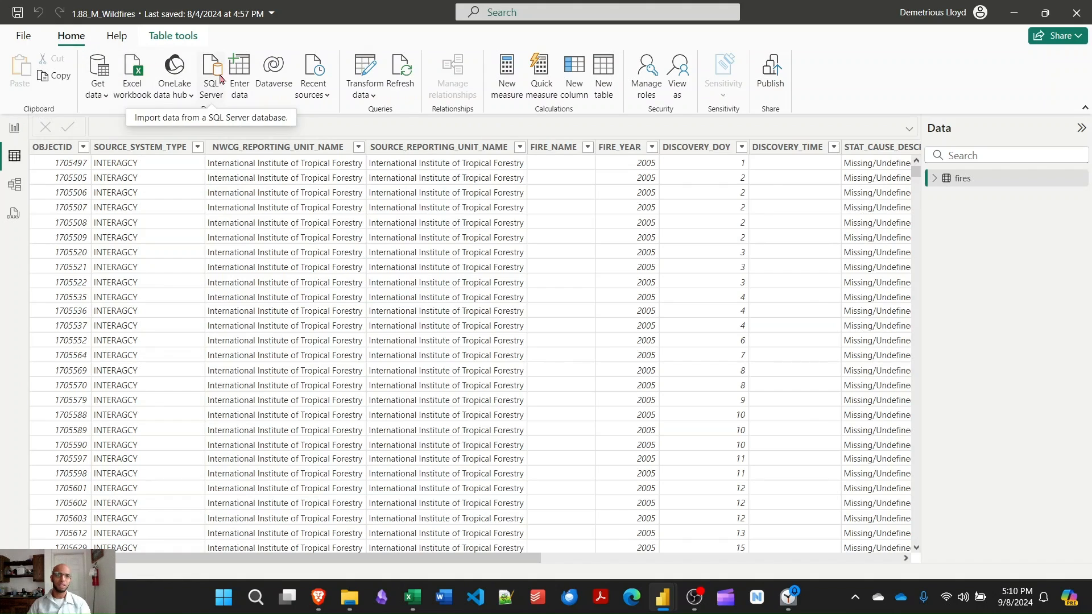
left_click(364, 68)
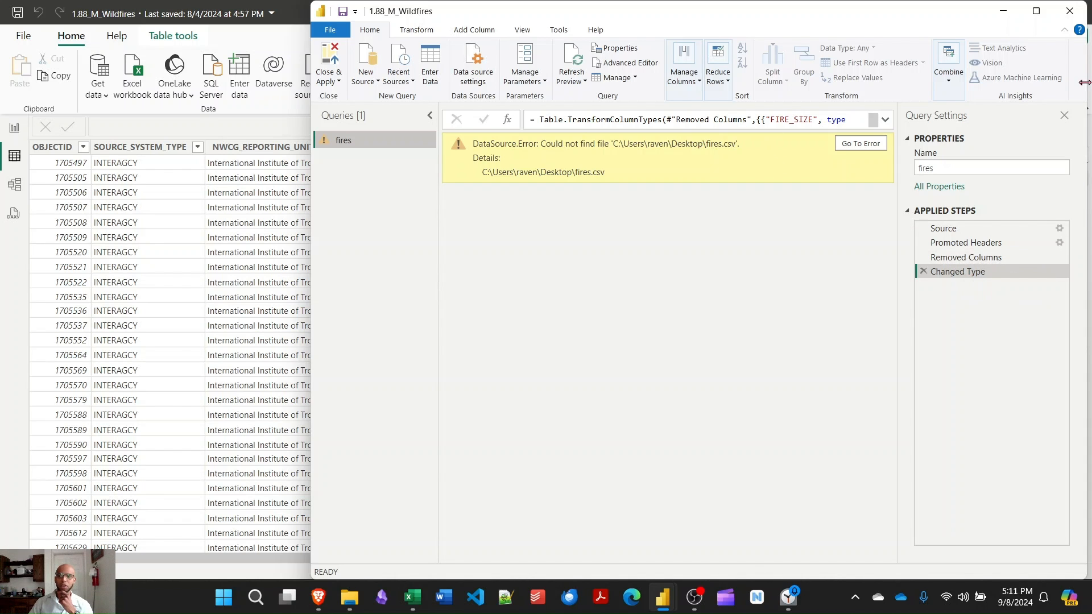
left_click(1072, 16)
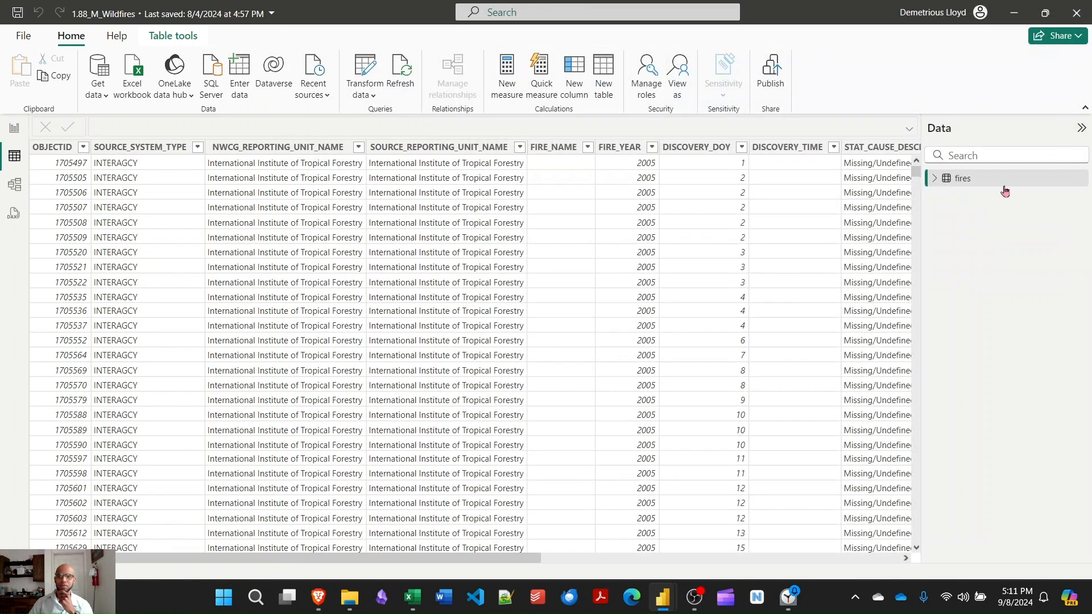
Inspect the fires table's columns and the SOURCE_SYSTEM_TYPE filter values in data view.
left_click_drag(484, 565, 466, 545)
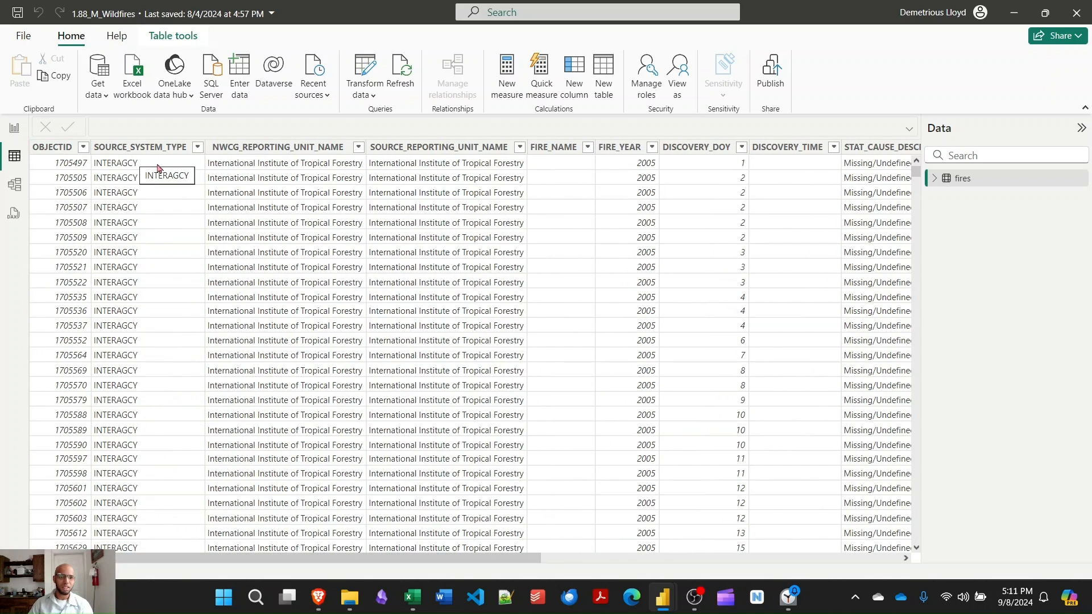
left_click(197, 149)
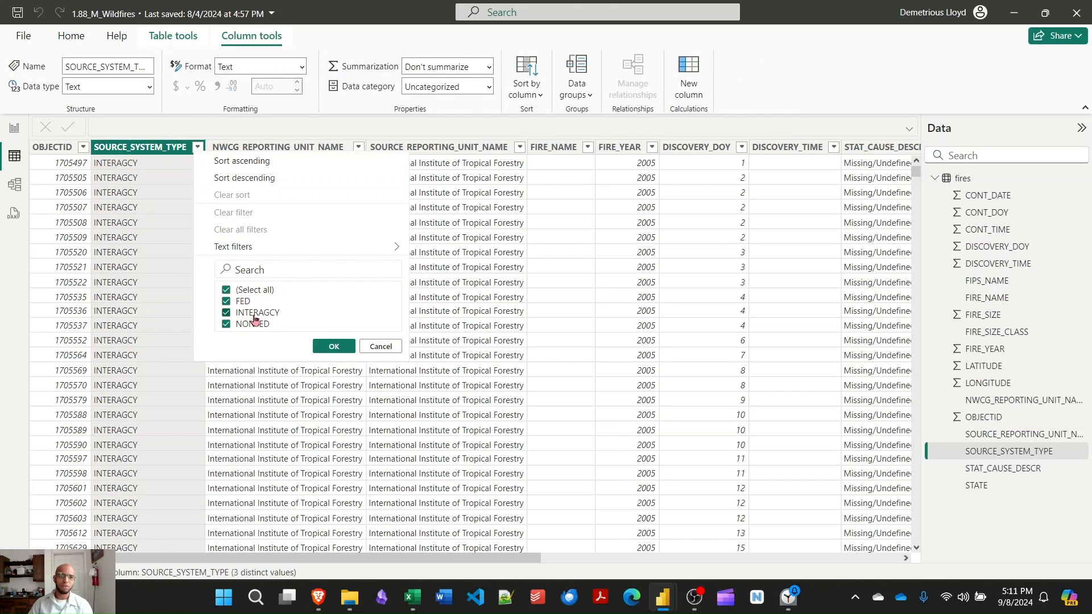
left_click(374, 347)
left_click_drag(409, 558, 658, 578)
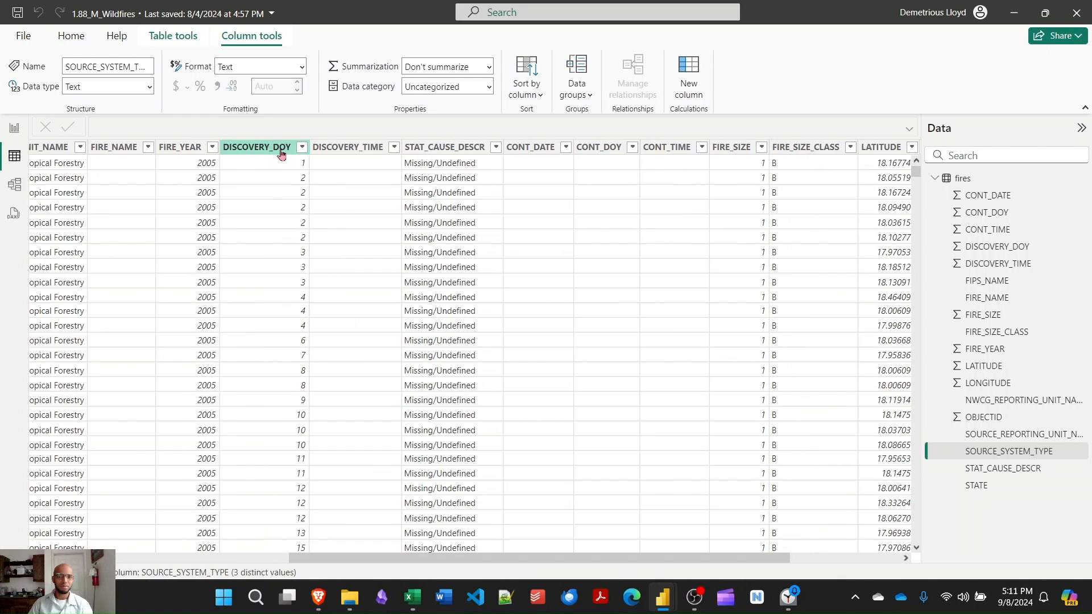
left_click_drag(664, 560, 834, 575)
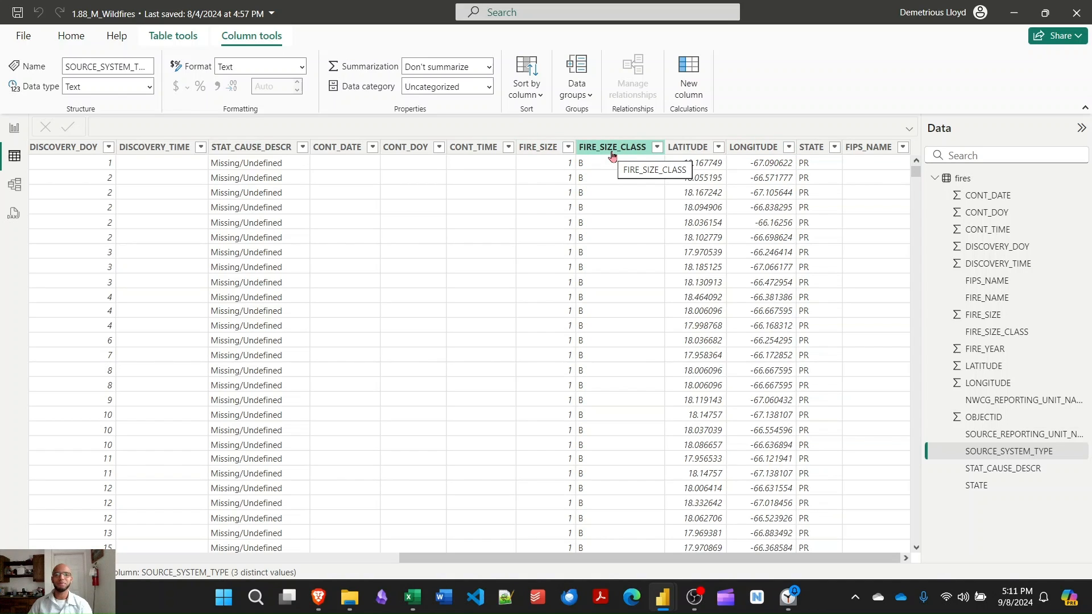
Return to the report view and explore the wildfire map's tooltips and zoom levels.
left_click(17, 130)
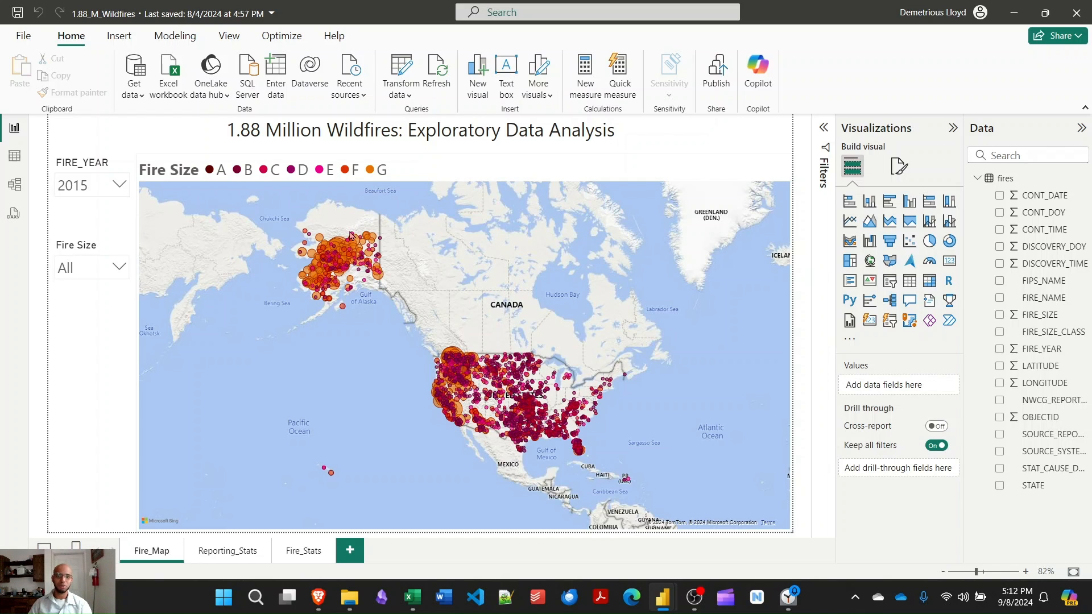
mouse_move(354, 244)
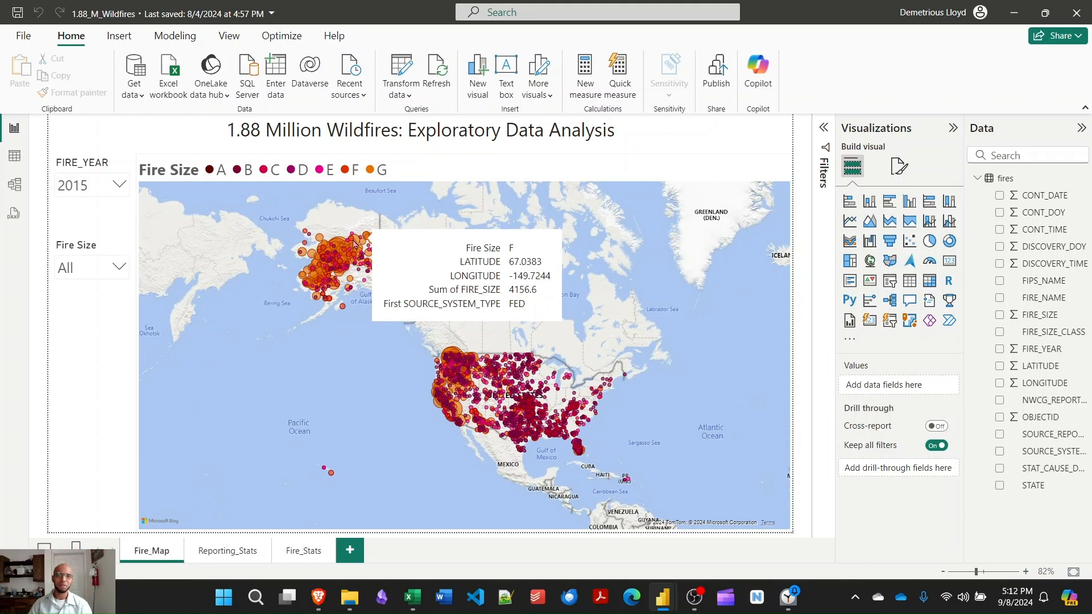
scroll(688, 370, "up", 2)
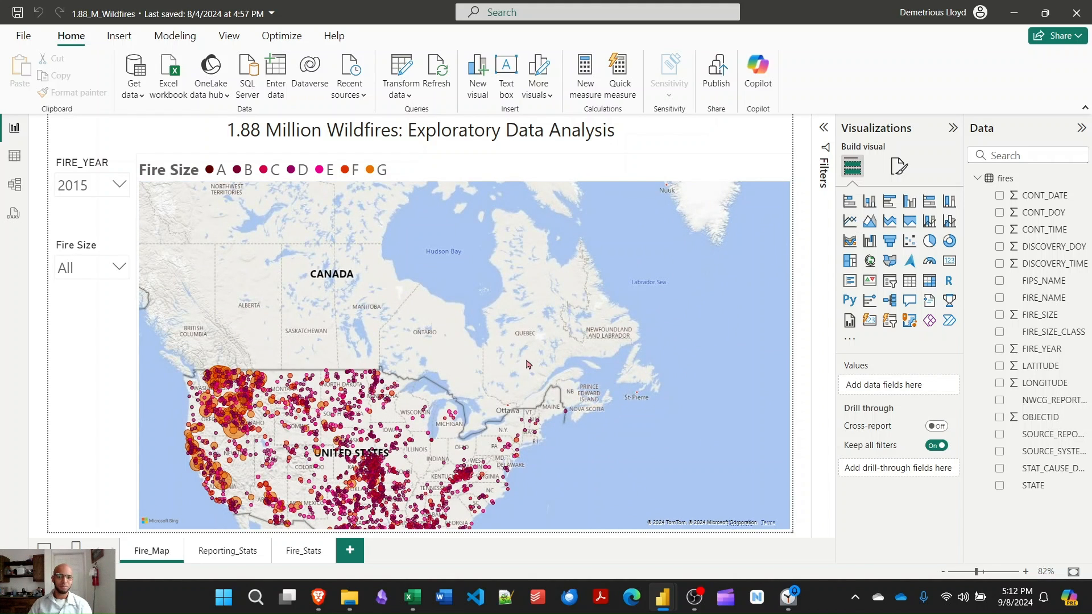
scroll(527, 364, "down", 2)
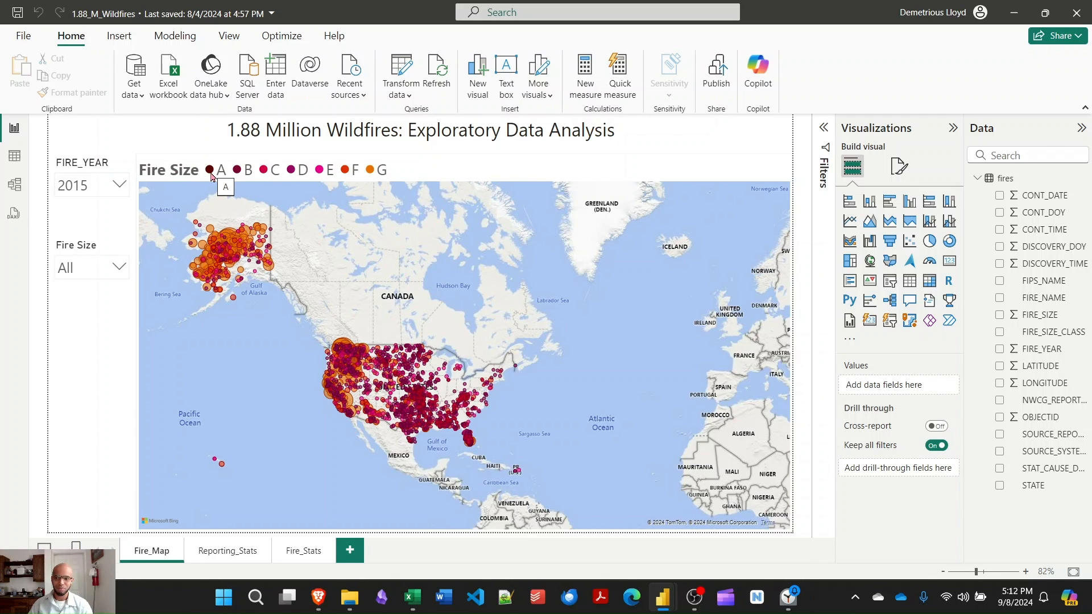
Set the FIRE_YEAR slicer to 1992.
left_click(119, 187)
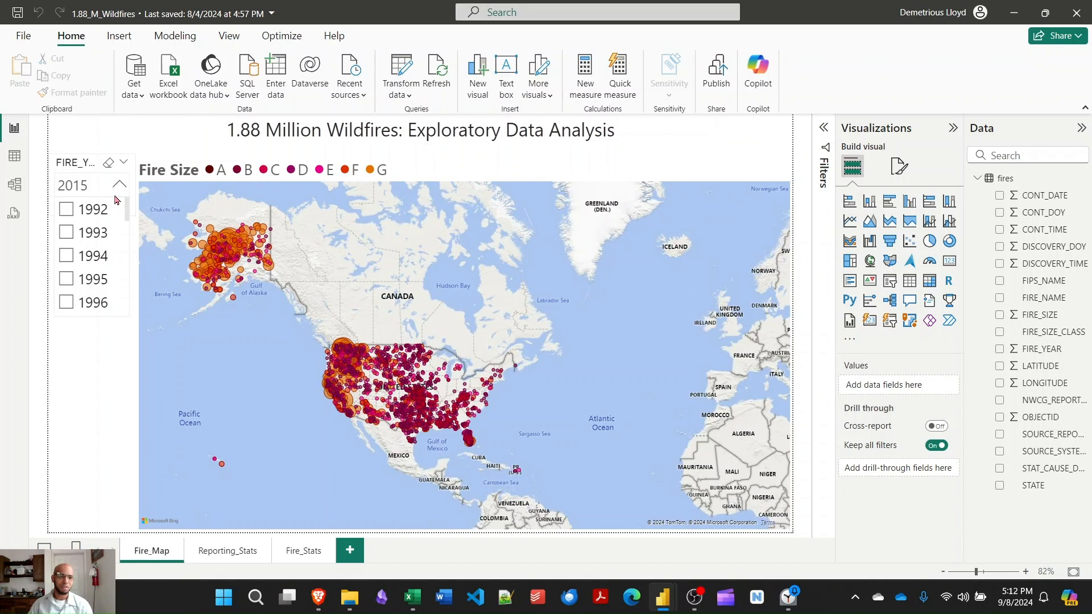
mouse_move(128, 210)
left_mouse_down()
mouse_move(118, 331)
mouse_move(129, 196)
left_mouse_up()
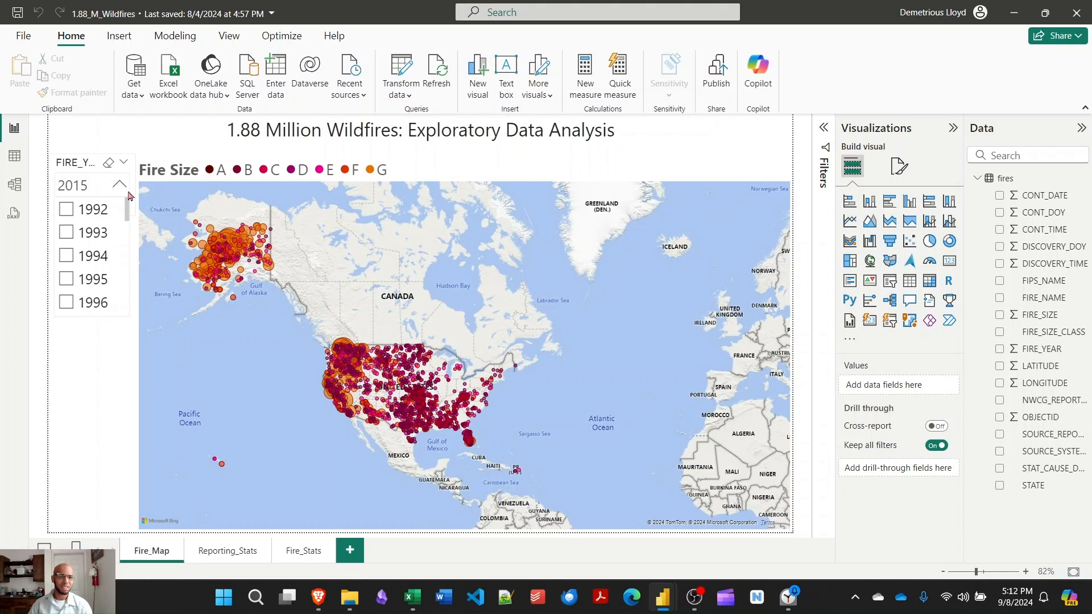
left_click(72, 214)
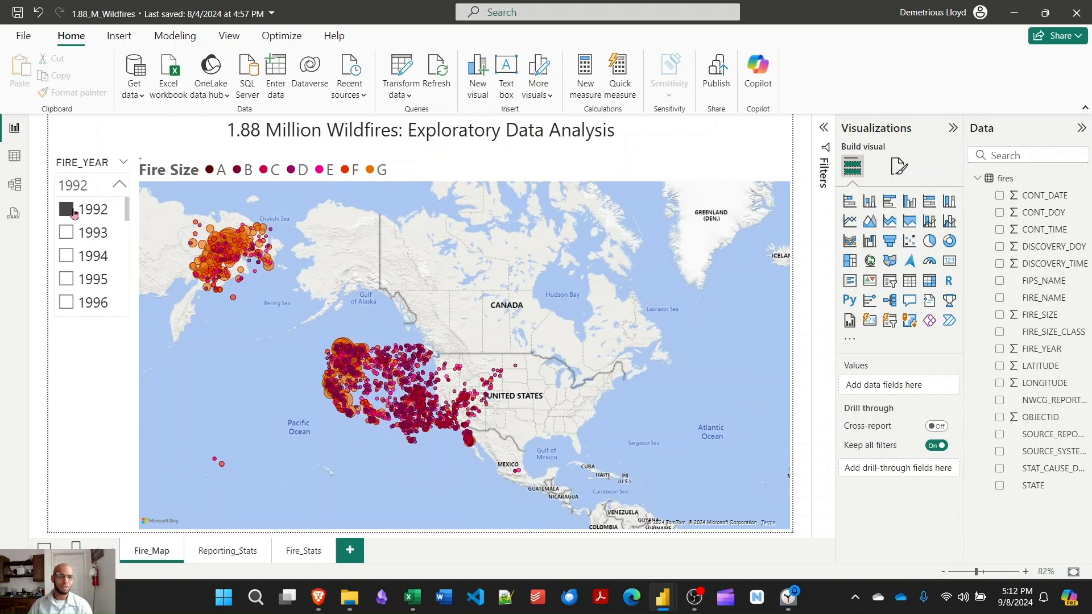
left_click(120, 185)
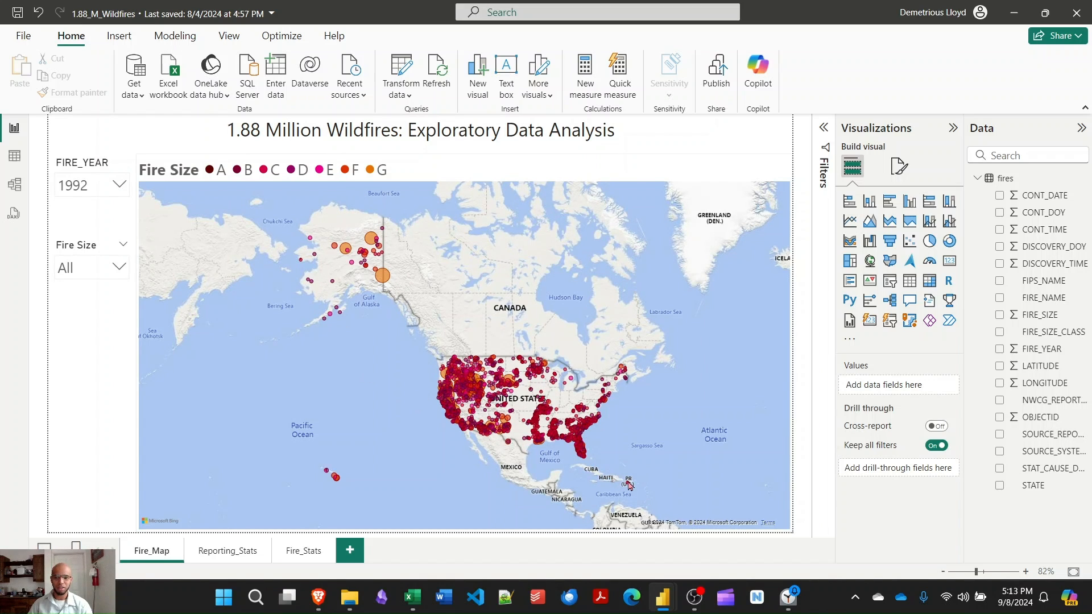
Set the Fire Size slicer to class G.
mouse_move(629, 485)
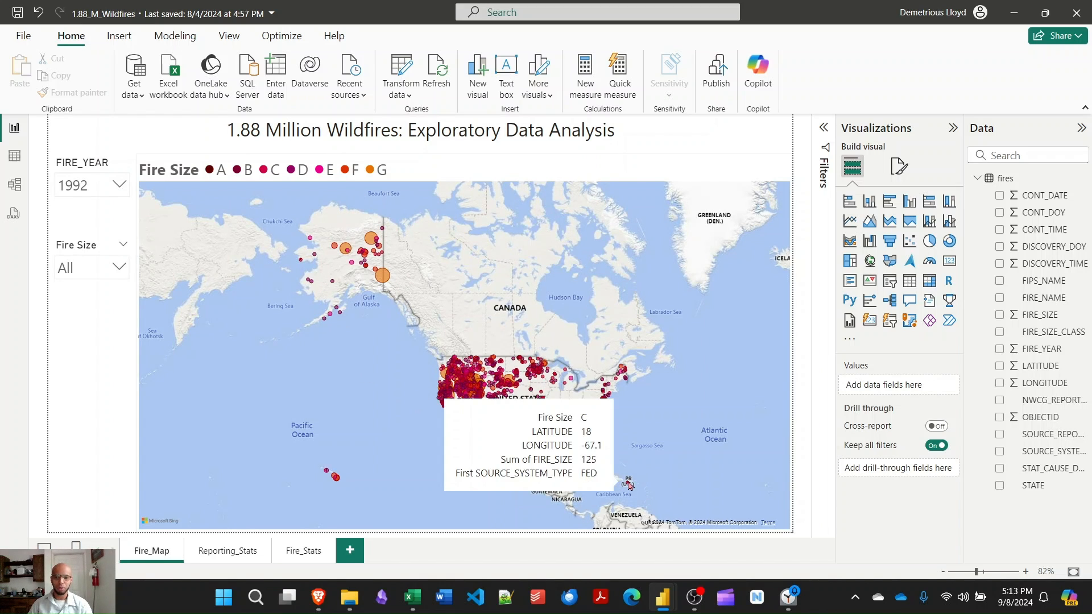
left_click(118, 270)
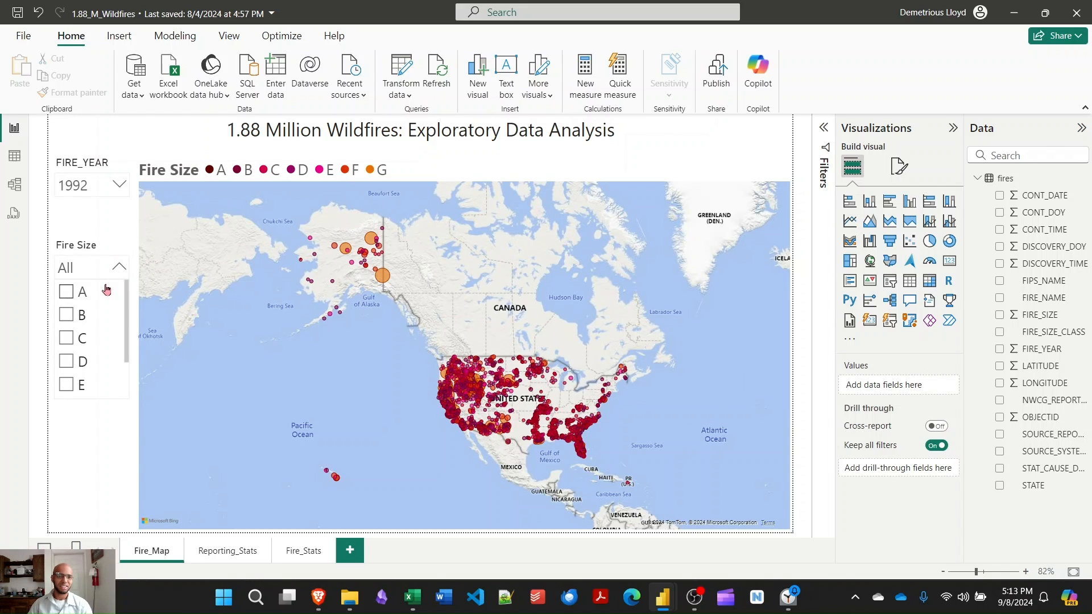
left_click_drag(127, 315, 124, 366)
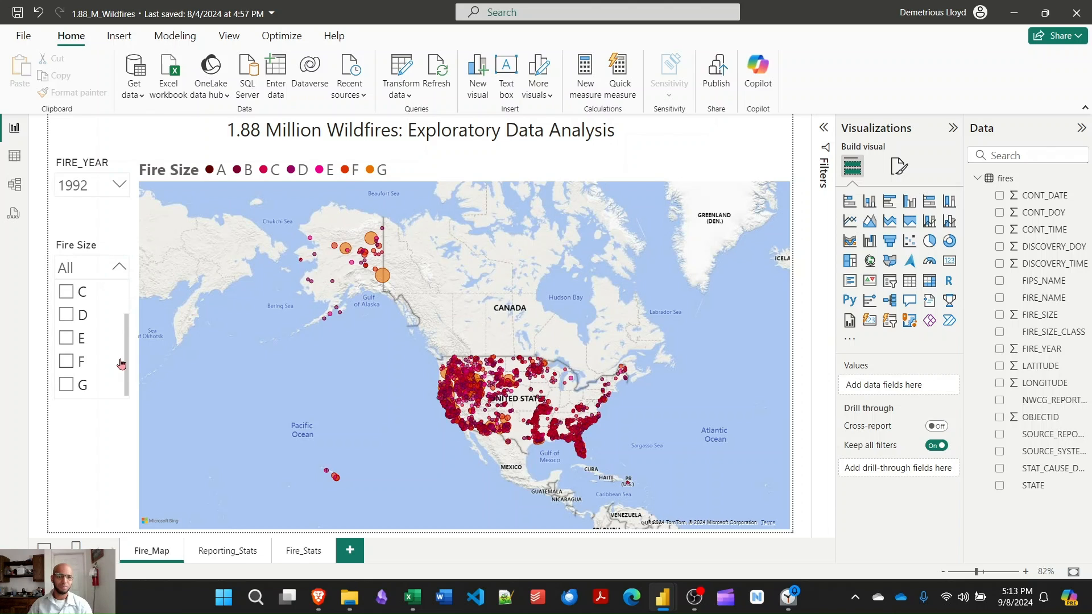
left_click(67, 386)
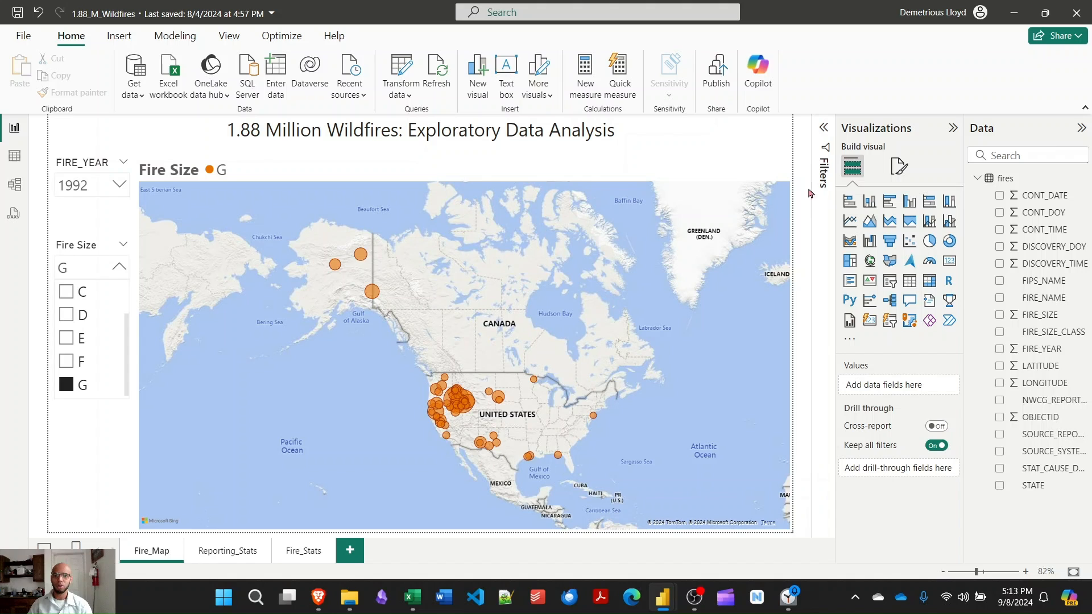
Select the map visual and review the fields assigned to its wells.
left_click(588, 310)
scroll(889, 464, "down", 3)
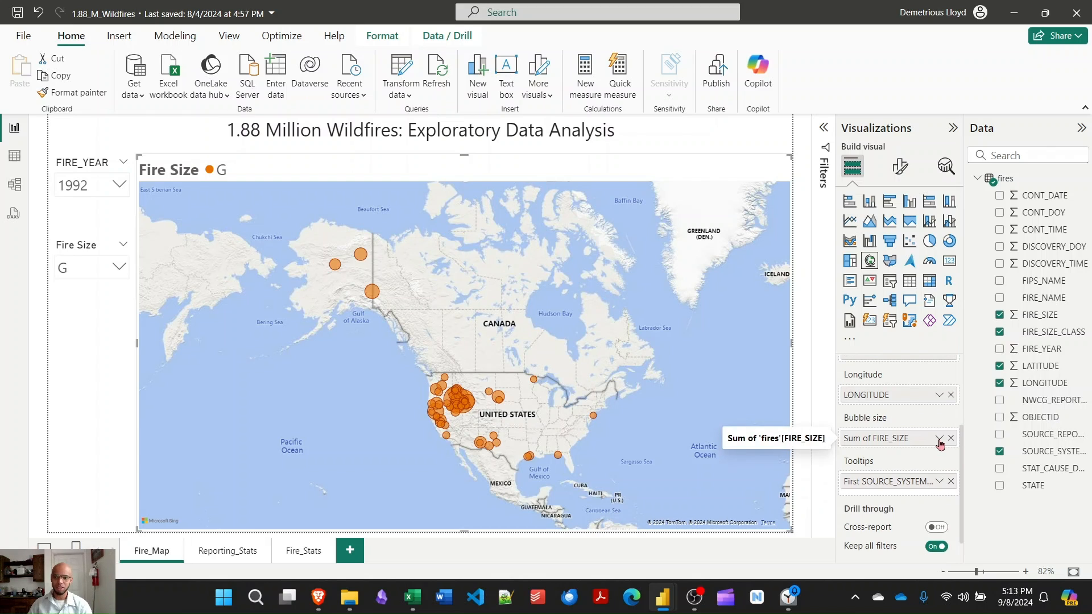
scroll(939, 445, "up", 1)
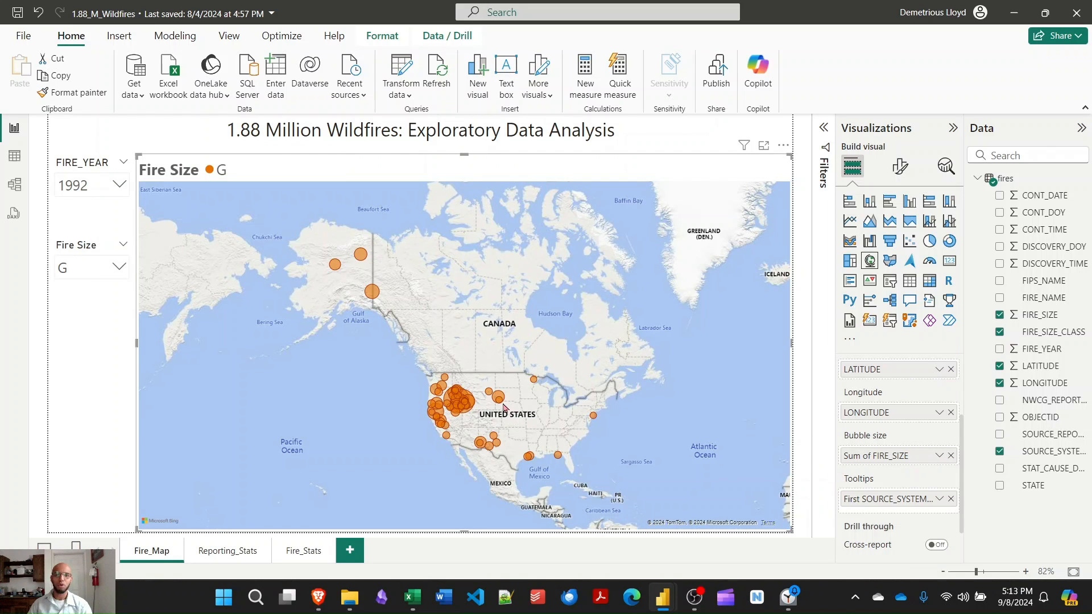
Scroll through the map visual's field wells to review its Location, Legend, Latitude and Longitude fields.
mouse_move(502, 401)
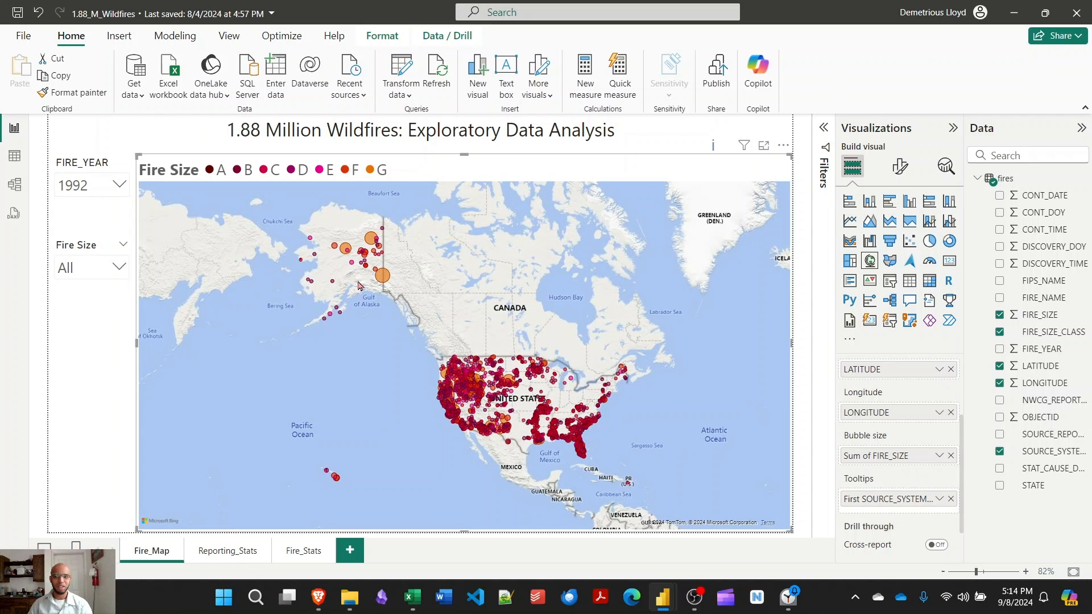
scroll(385, 351, "up", 1)
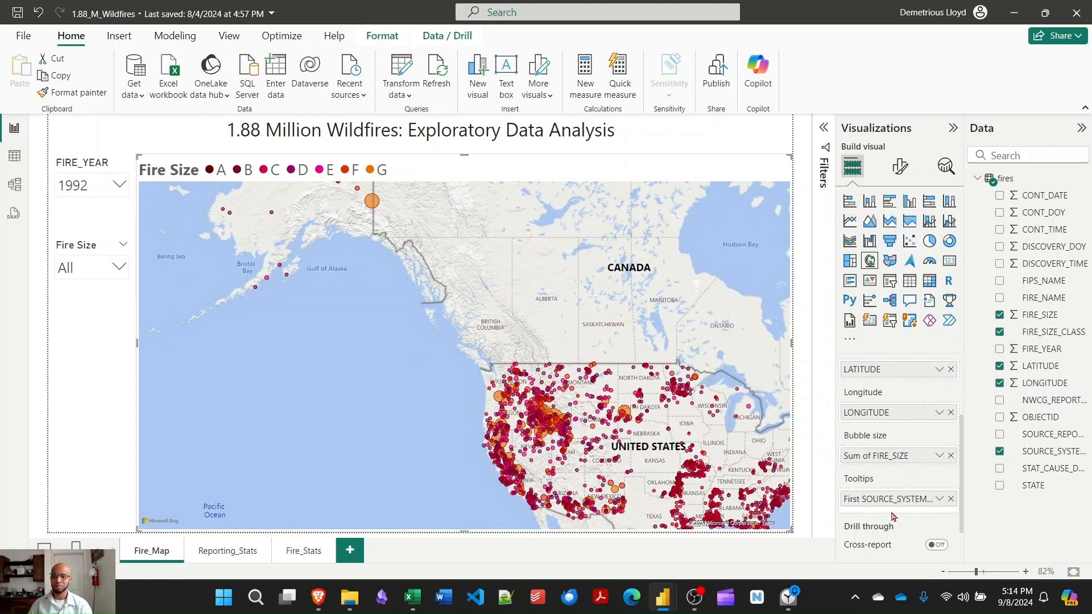
scroll(898, 508, "up", 2)
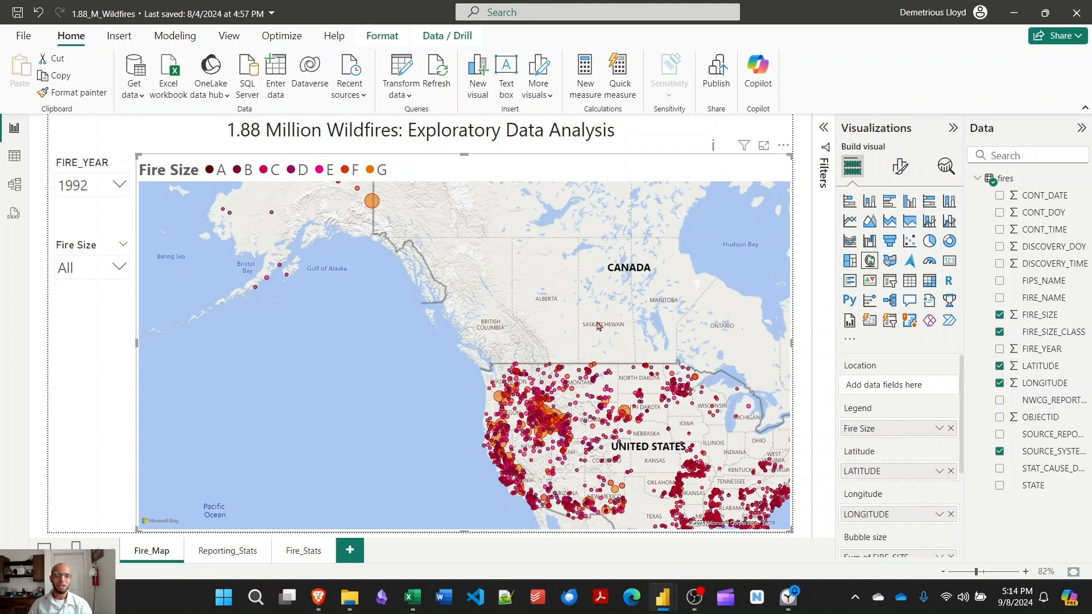
Open the Reporting_Stats page and examine the Fire Count by Year and Reporting Source chart.
left_click(226, 551)
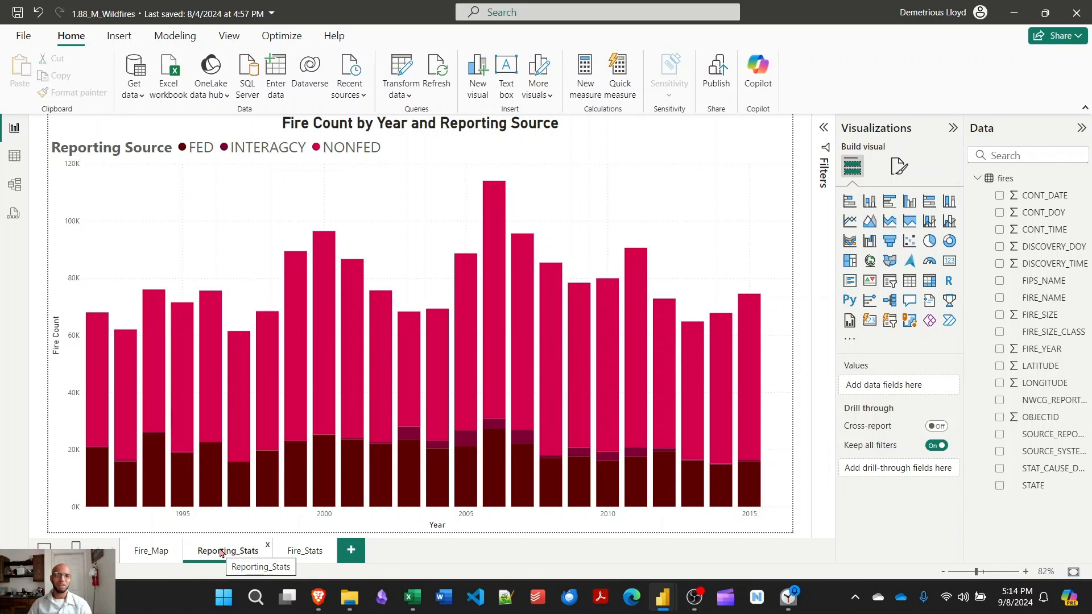
mouse_move(213, 475)
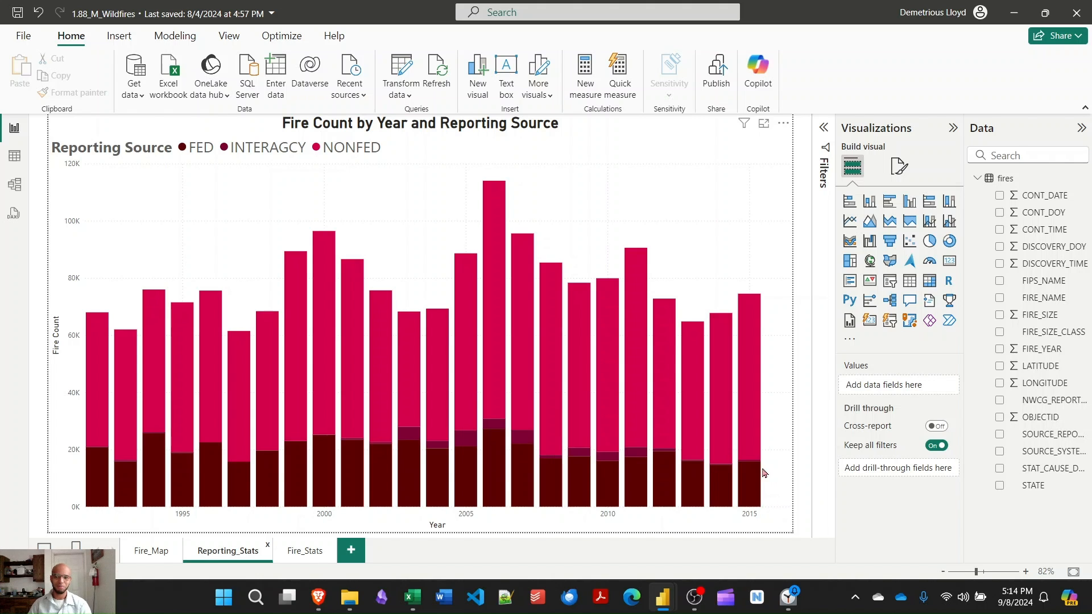
mouse_move(718, 474)
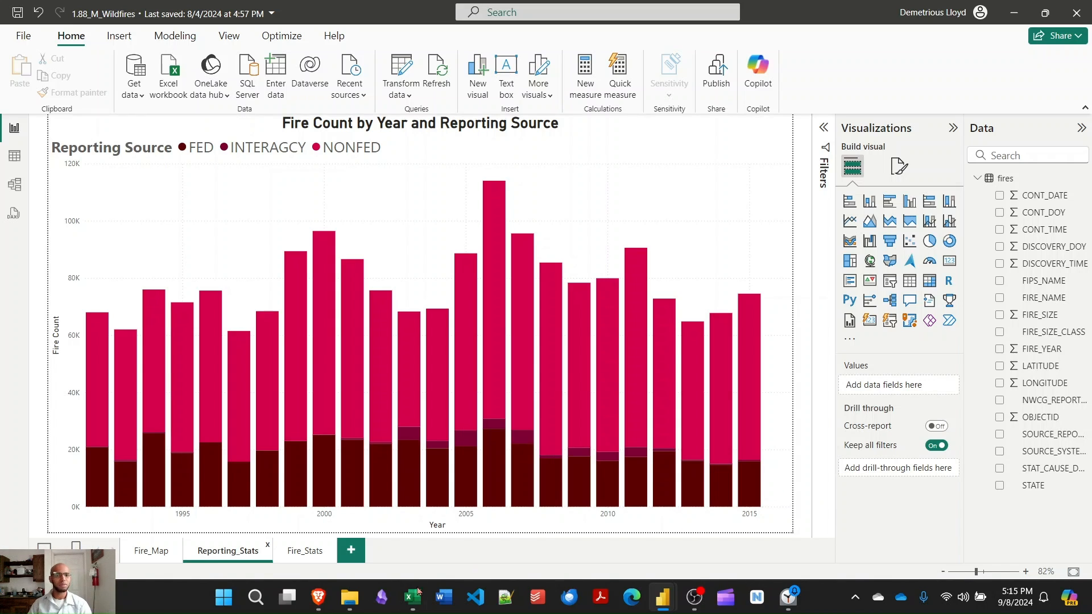
Open the Fire_Stats page and set the Fire Year slicer's start year to 2015.
left_click(303, 553)
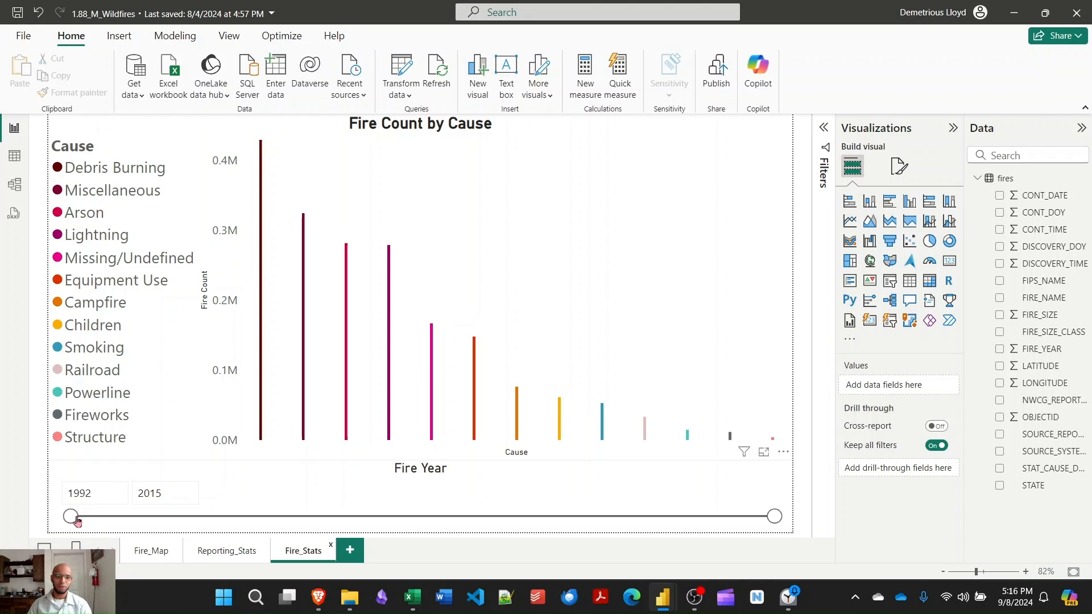
double_click(93, 493)
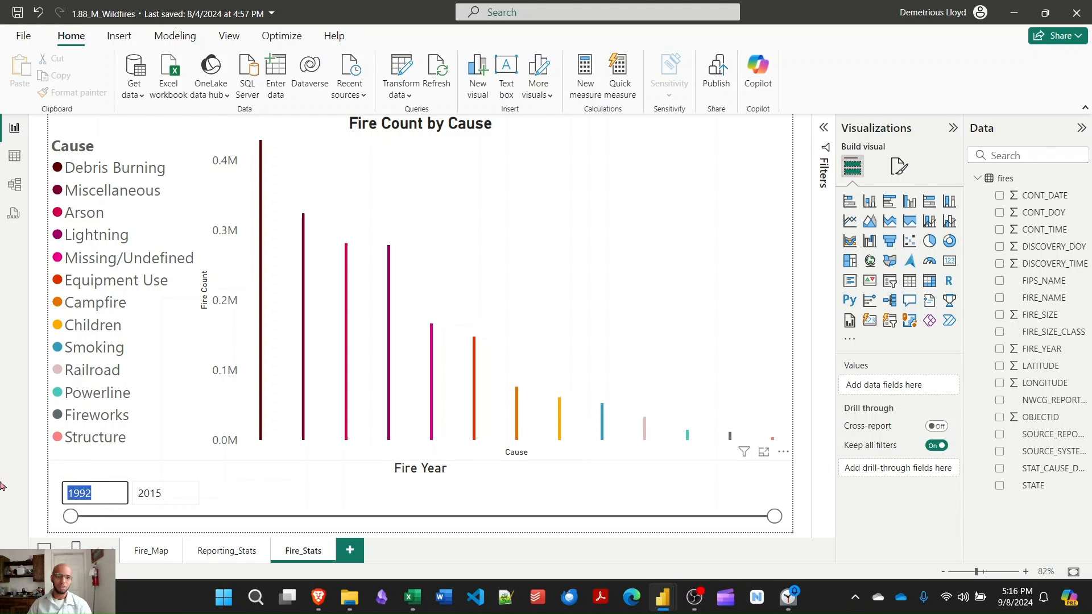
type("2015")
key("Return")
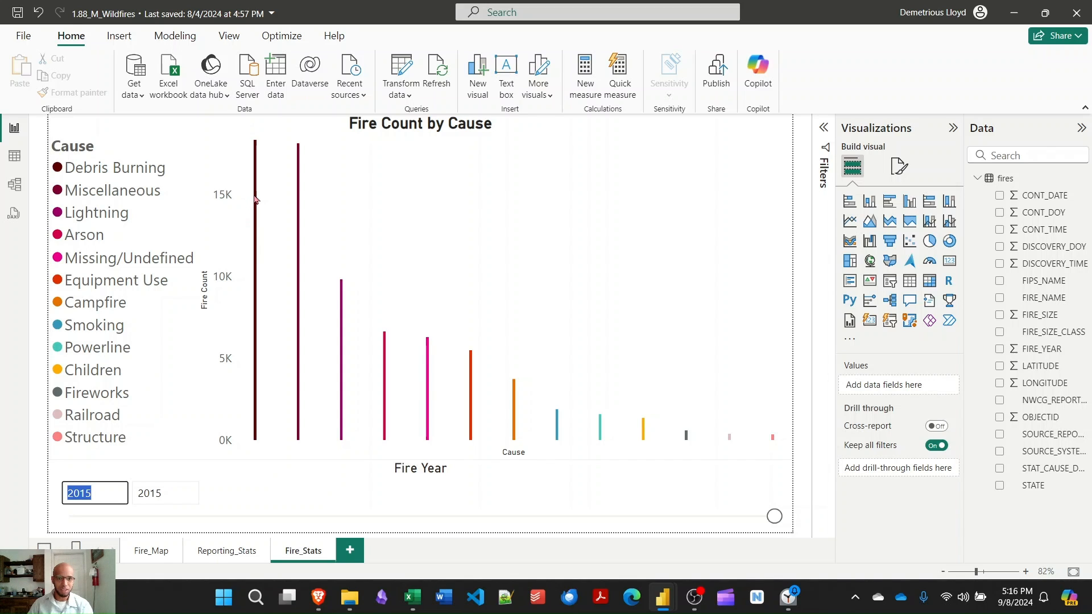
Examine the bars of the Fire Count by Cause chart for the 2015 fires.
mouse_move(300, 202)
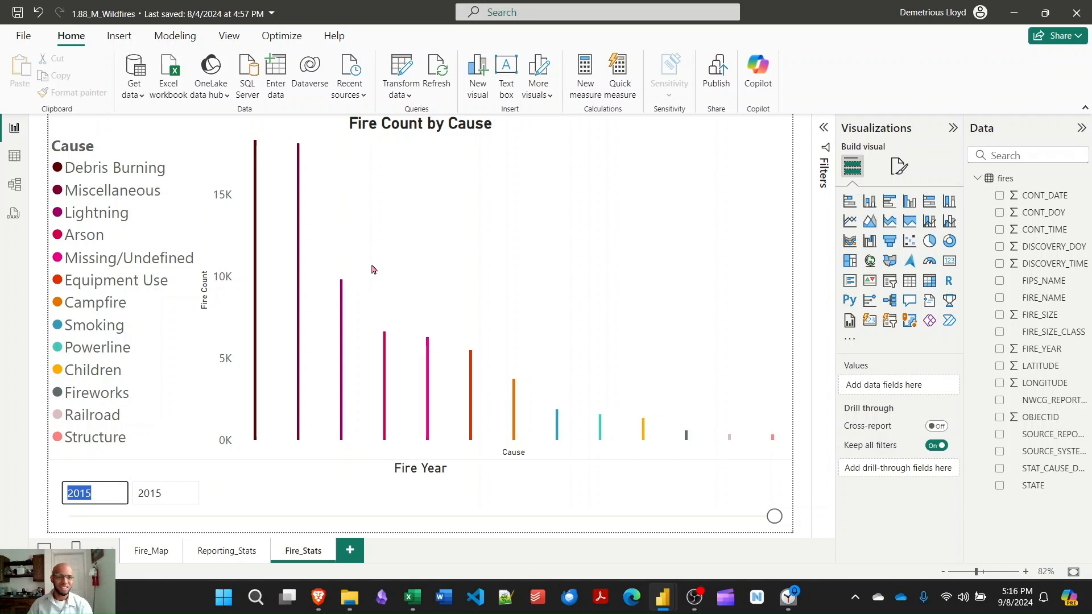
mouse_move(342, 340)
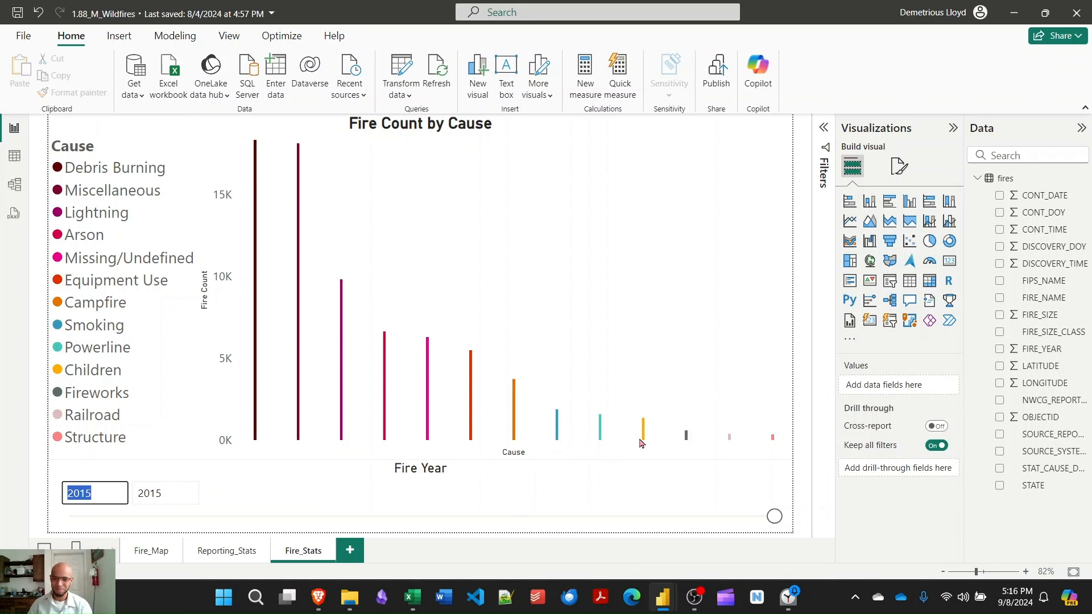
mouse_move(646, 438)
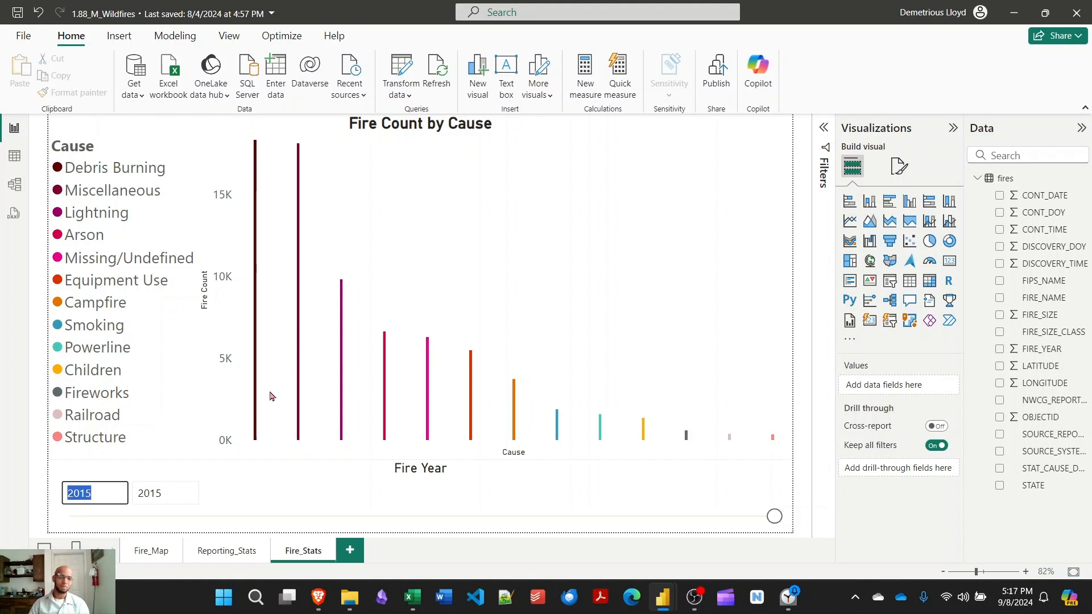
mouse_move(262, 416)
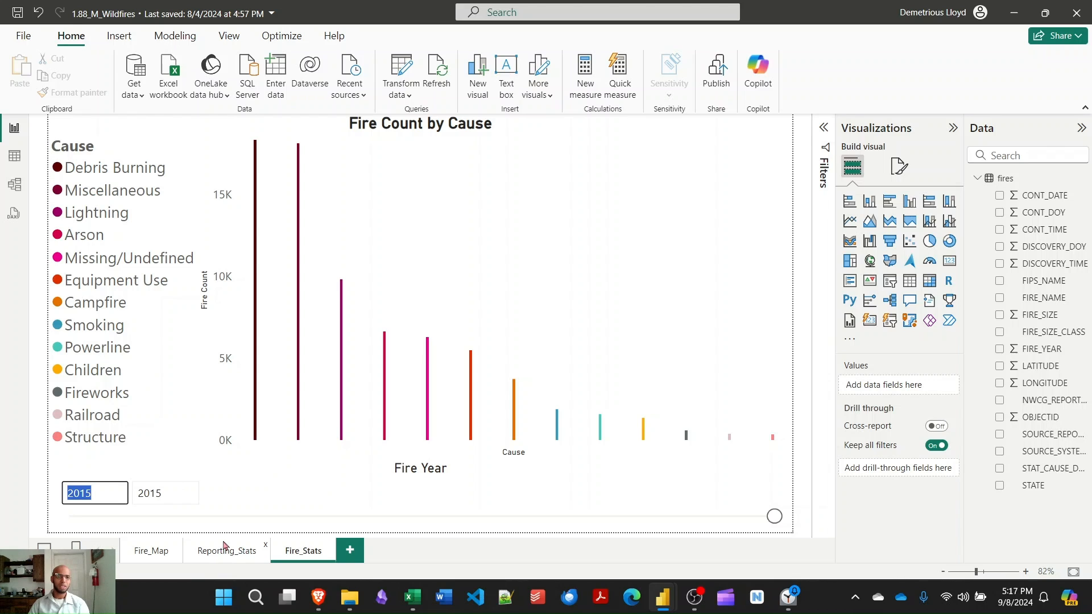
Return to the Fire_Map page and read the tooltip of a large fire bubble in Alaska.
left_click(230, 37)
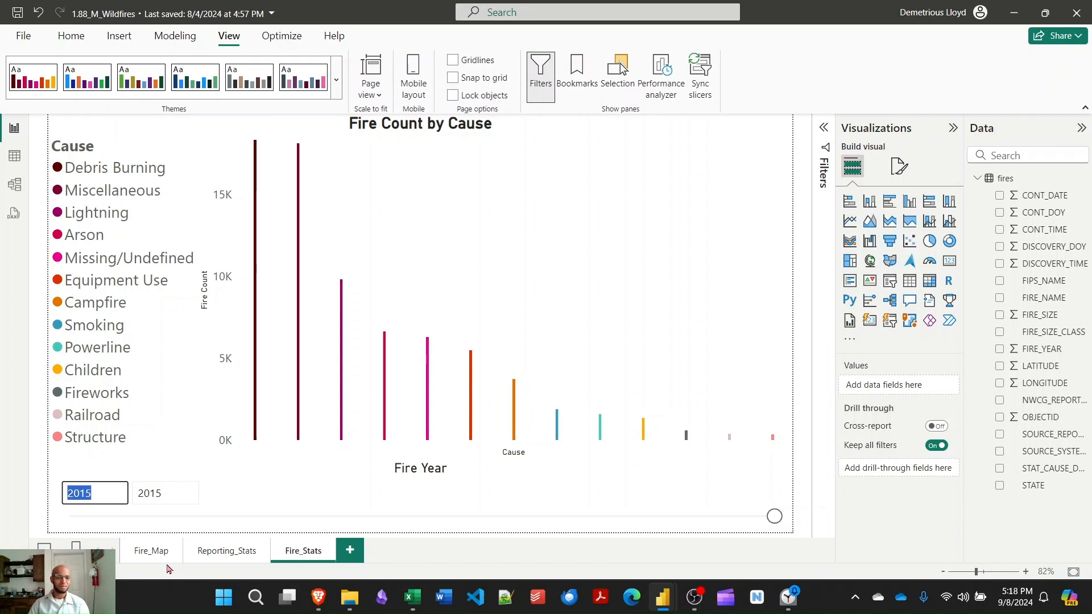
left_click(151, 555)
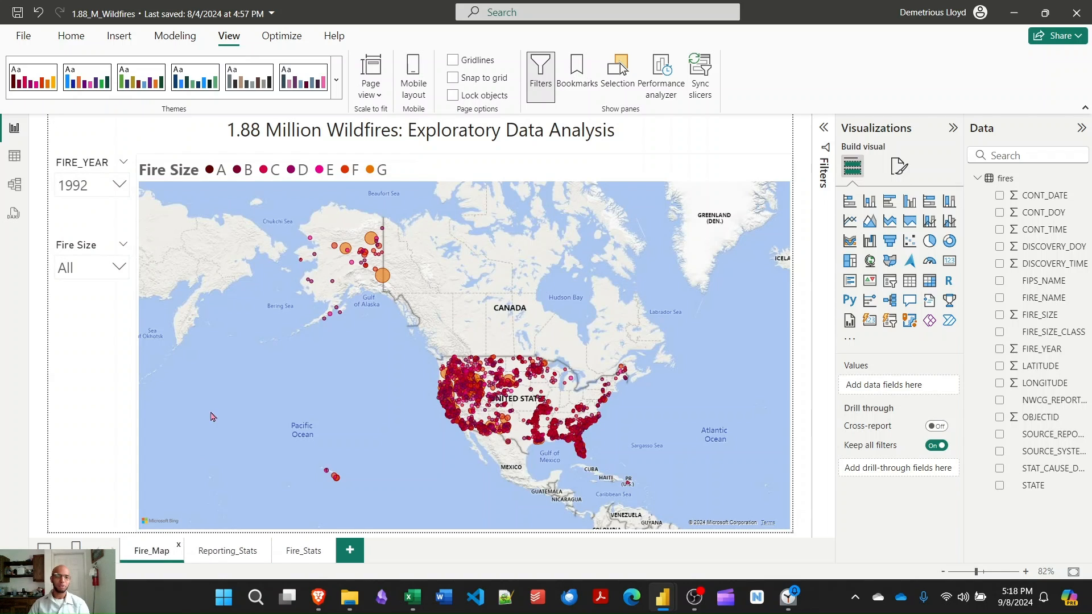
mouse_move(384, 283)
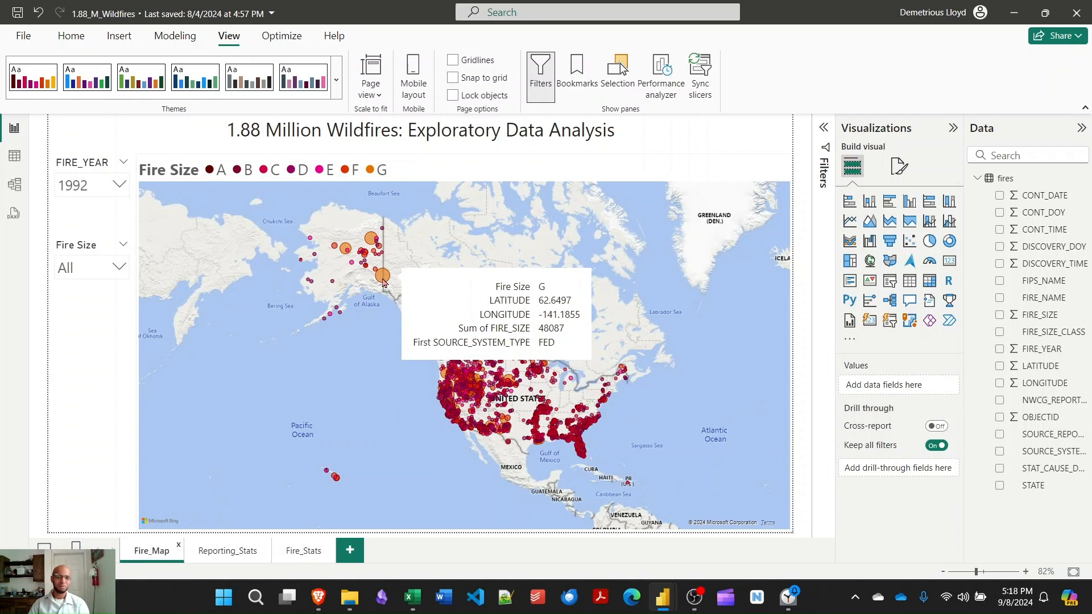